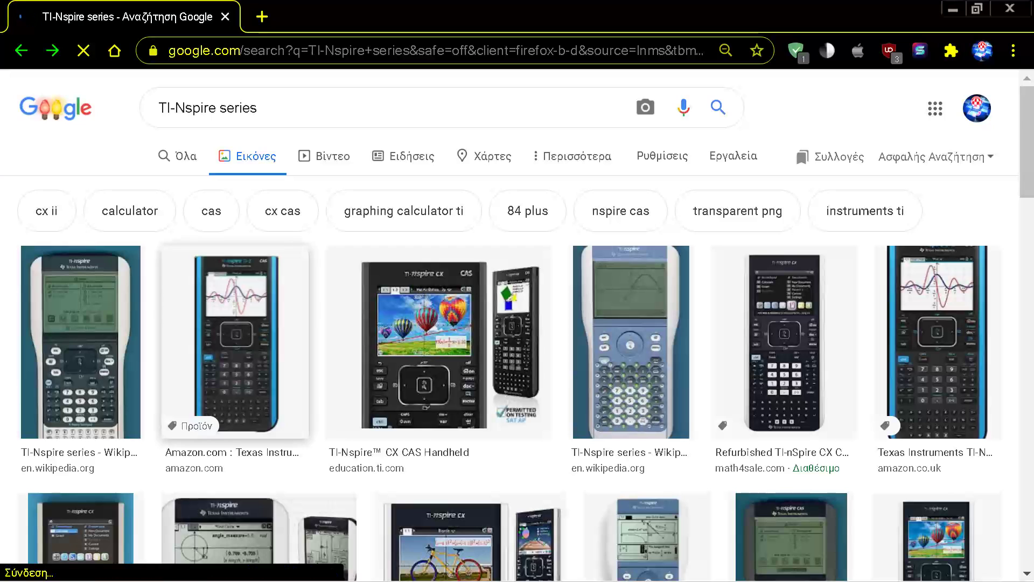
- Browse the image search results for TI-Nspire series calculators in full screen
key("F11")
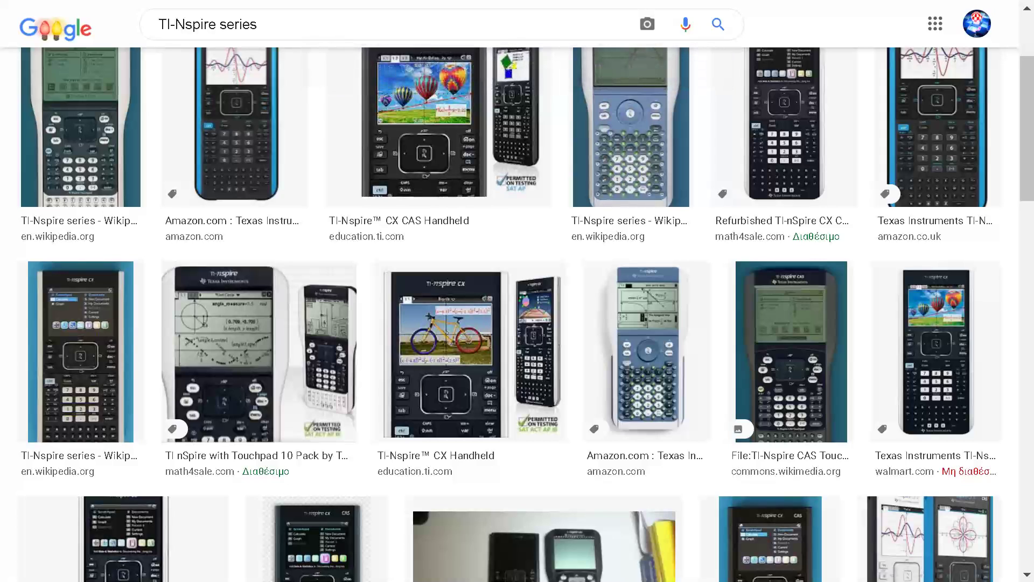
left_click(1027, 8)
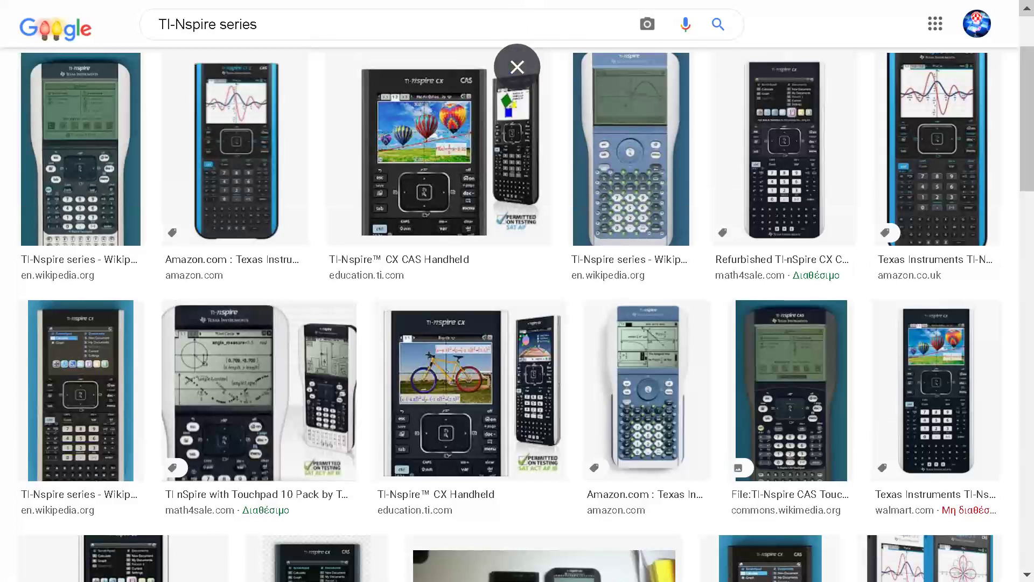
left_click(1026, 8)
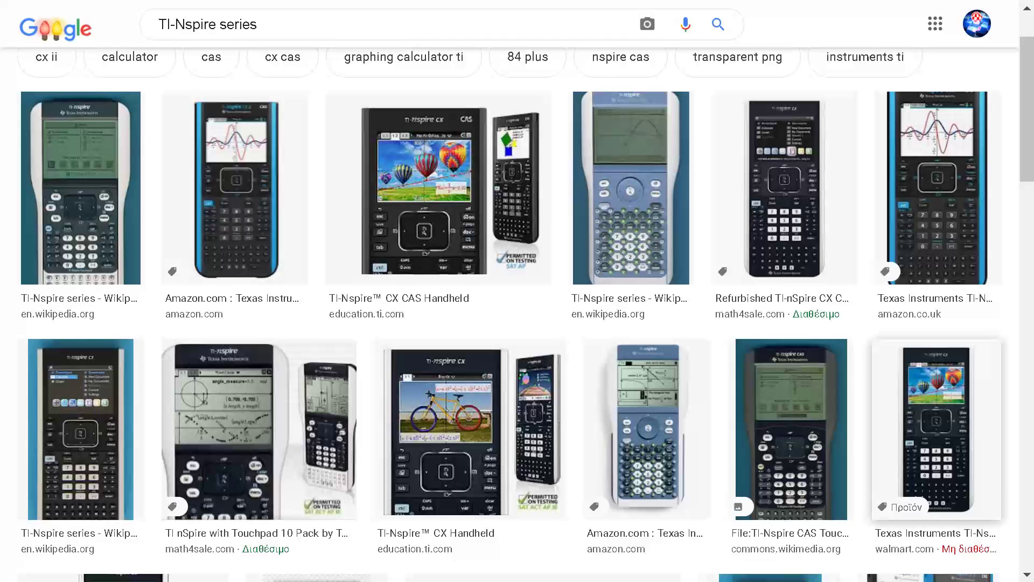
scroll(517, 312, "down", 9)
scroll(518, 312, "up", 3)
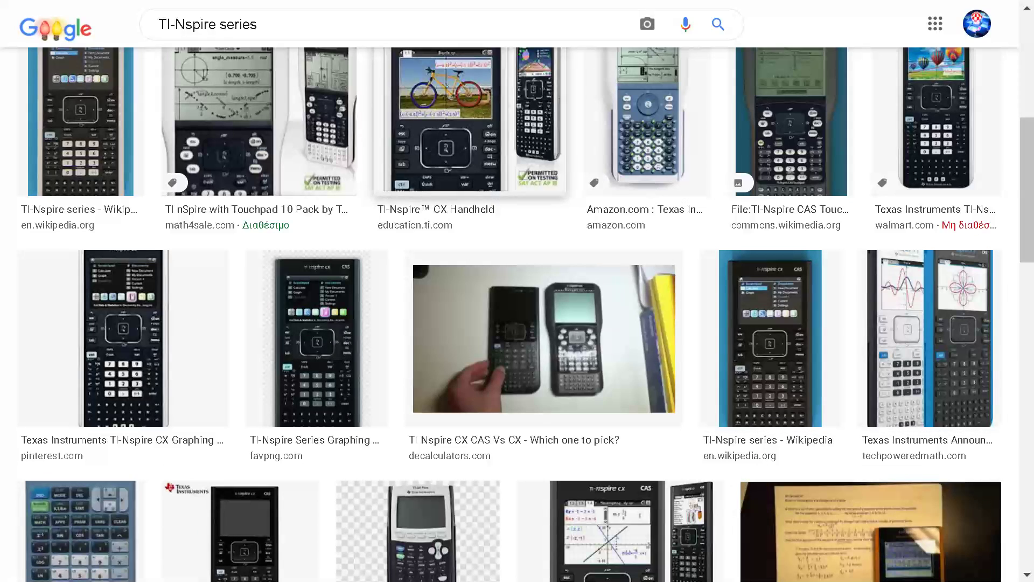
right_click(552, 26)
key("Escape")
key("F11")
key("F11")
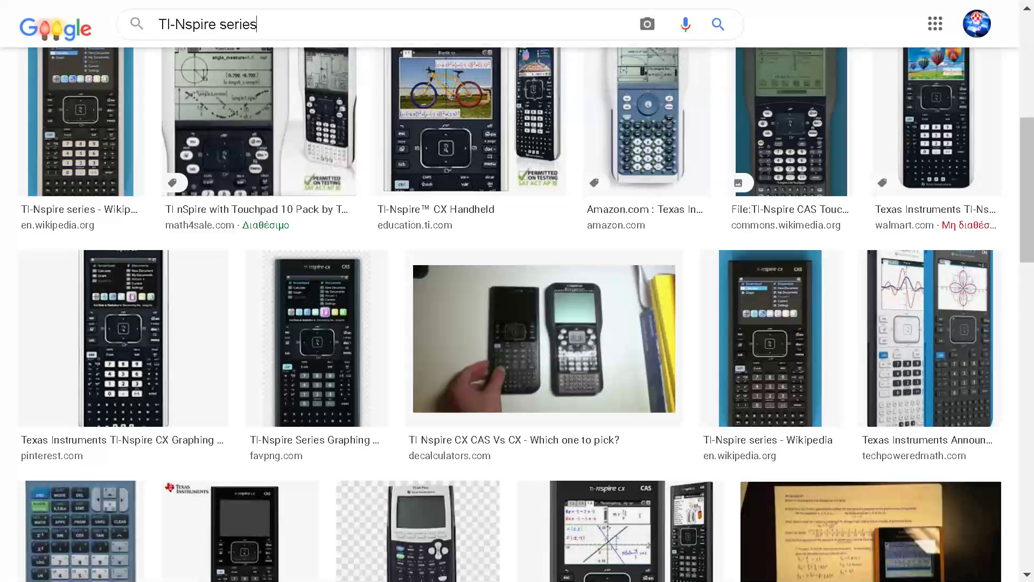
scroll(517, 291, "down", 3)
scroll(517, 291, "down", 6)
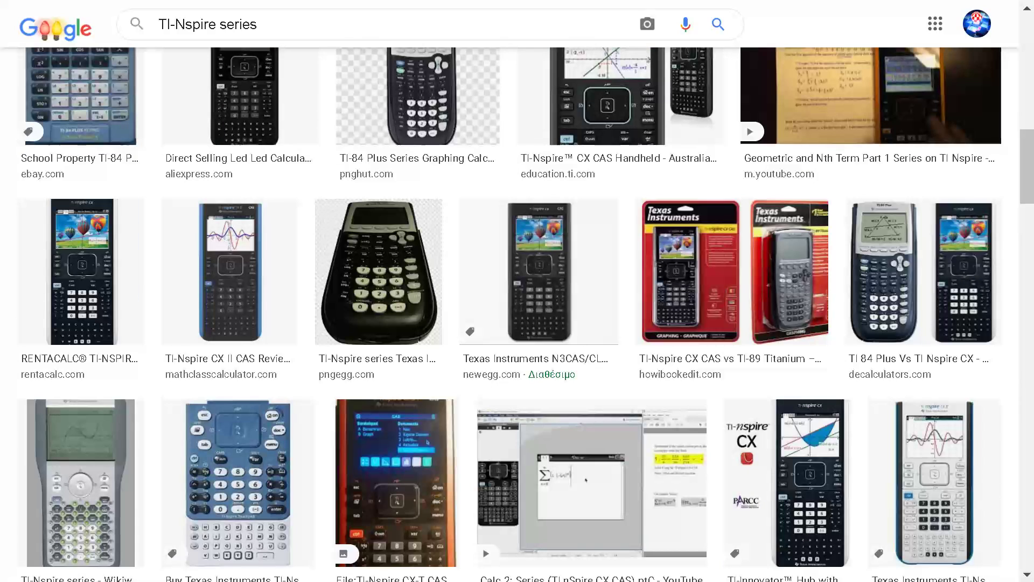
scroll(517, 291, "up", 3)
scroll(517, 291, "down", 3)
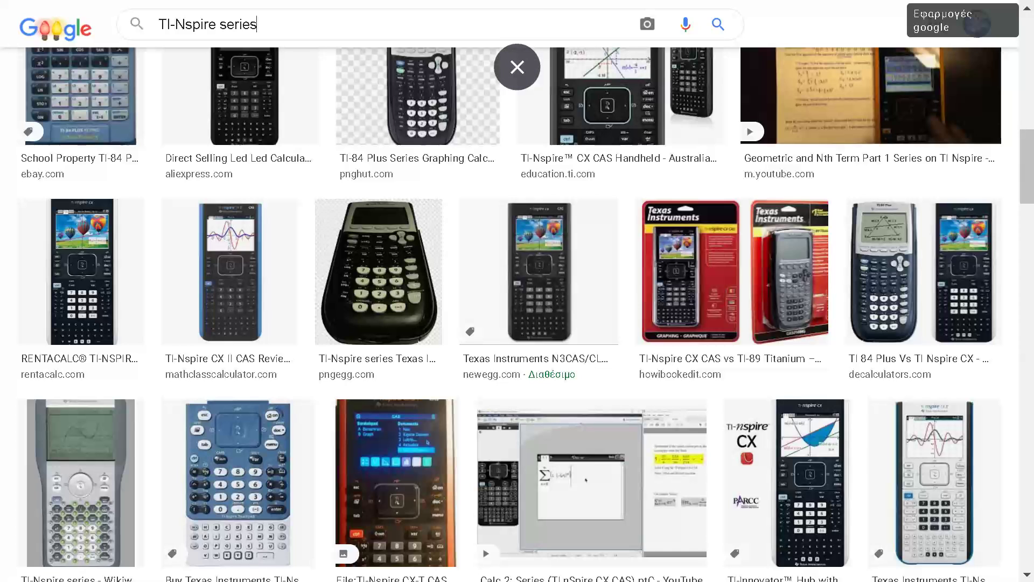
scroll(937, 270, "down", 6)
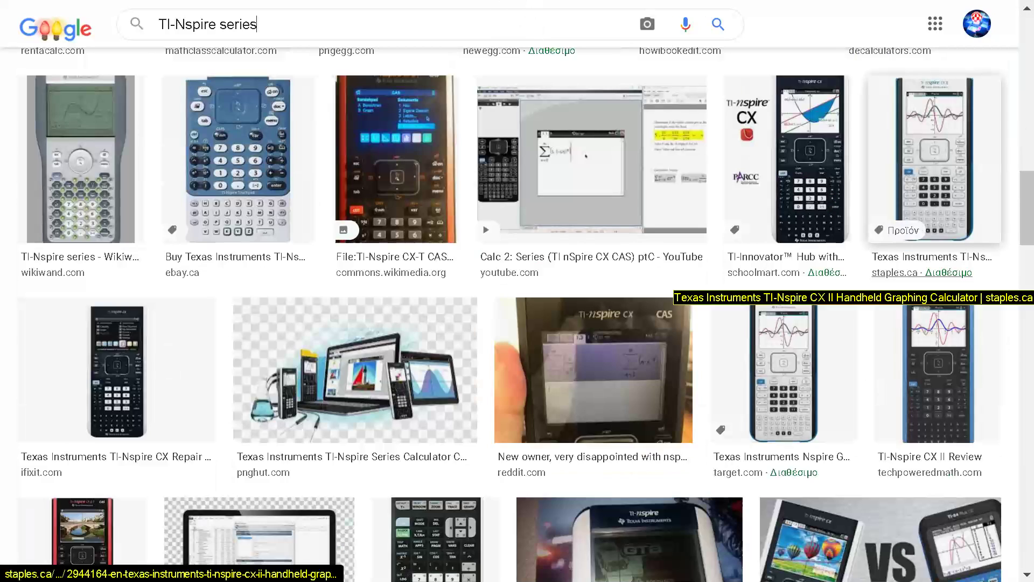
scroll(937, 269, "down", 3)
scroll(937, 269, "up", 14)
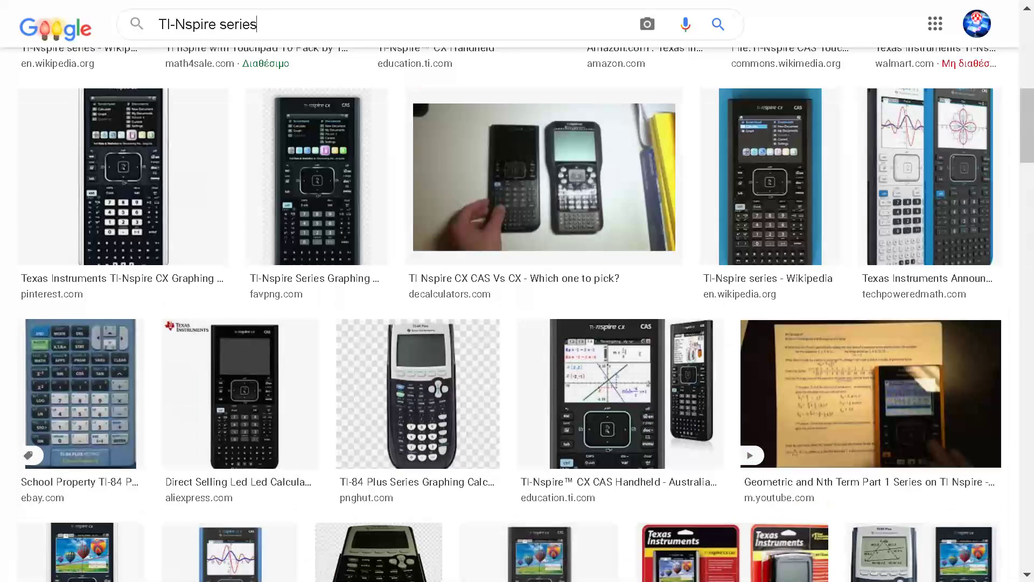
key("F11")
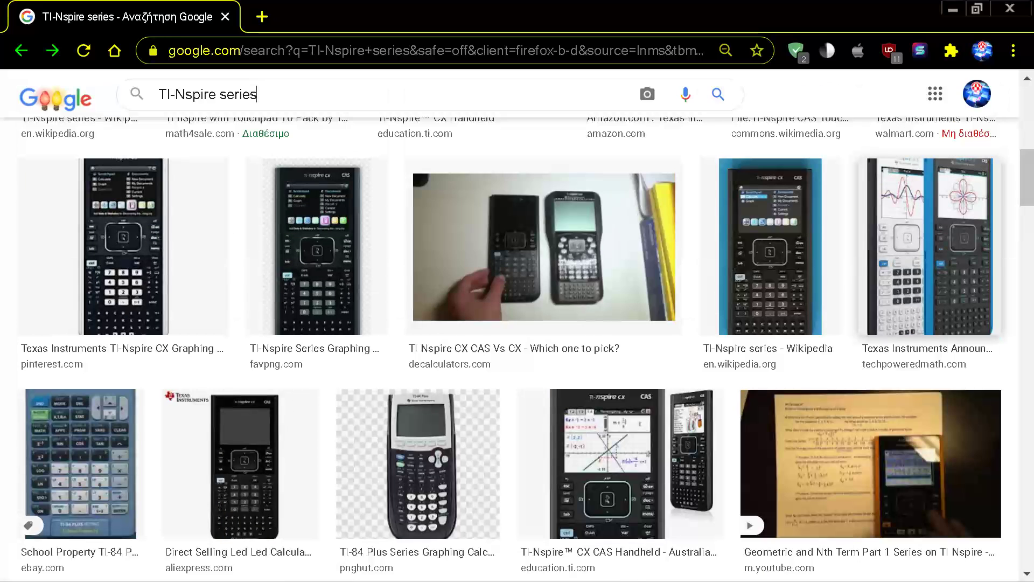
- Switch to the Firebird Emu 1.5 folder and launch firebird-emu.exe
key("alt+Tab")
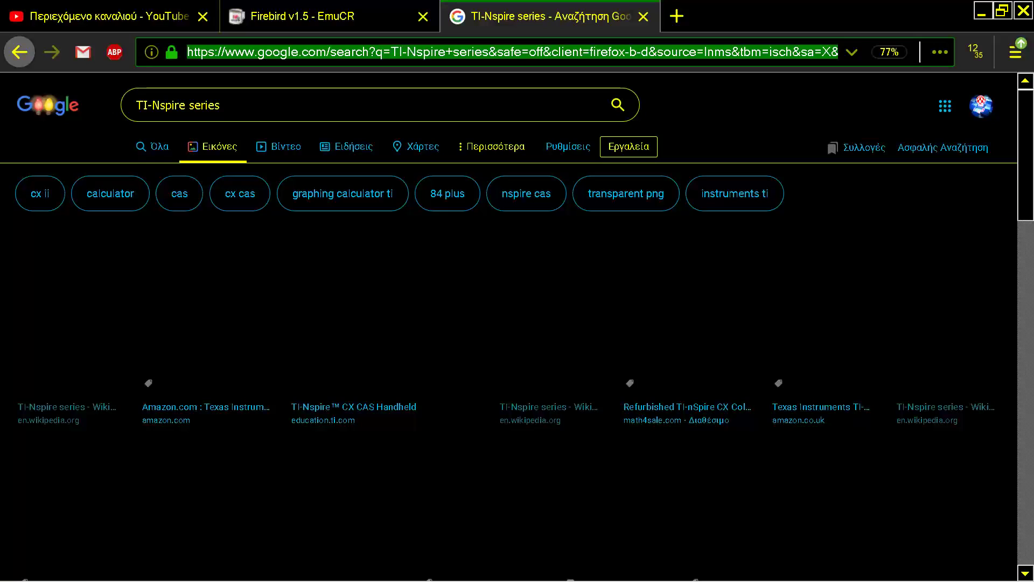
key("ctrl+shift+Tab")
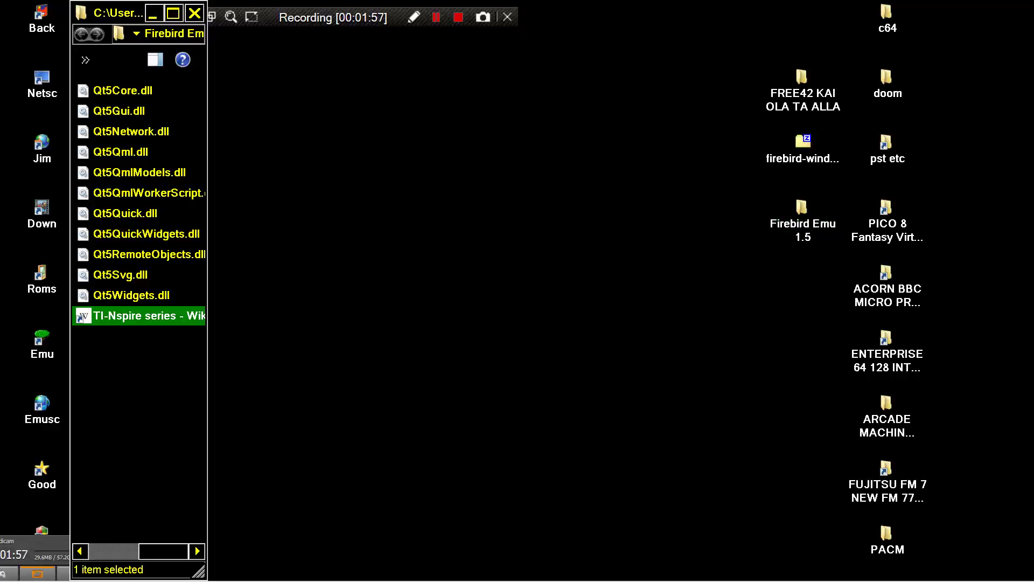
left_click(139, 409)
scroll(139, 312, "up", 1)
scroll(139, 313, "down", 1)
scroll(139, 312, "up", 1)
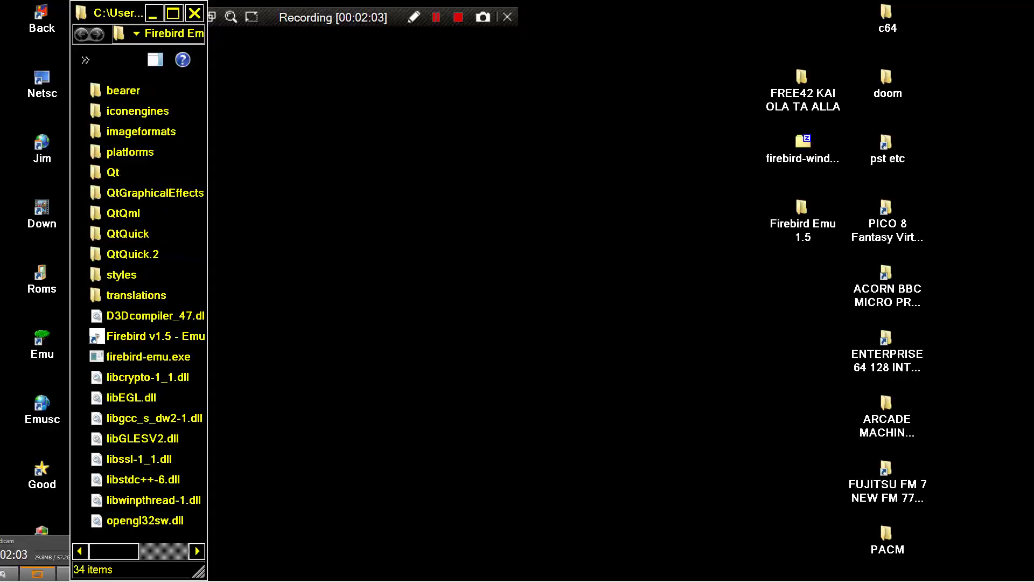
scroll(138, 304, "down", 1)
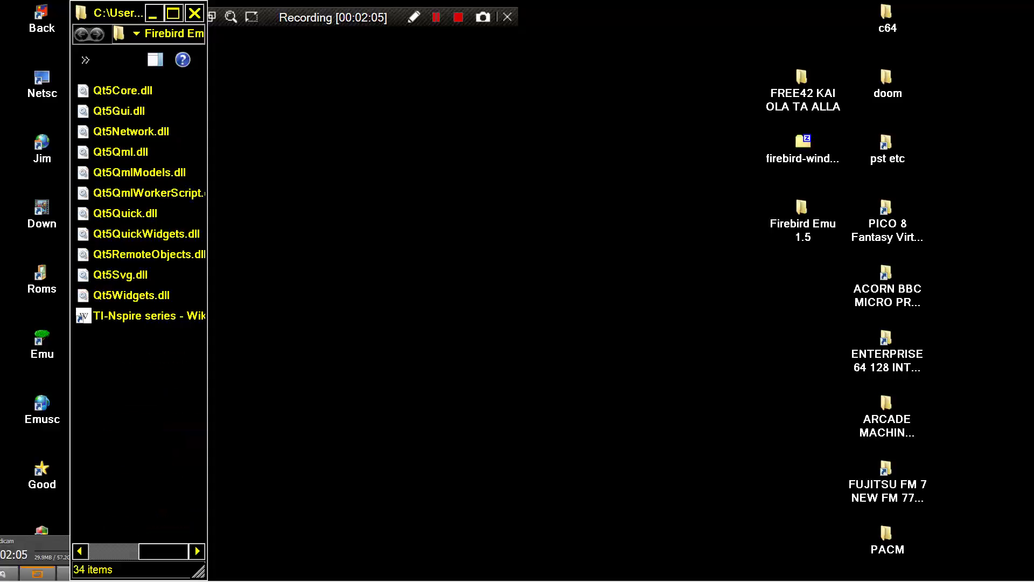
scroll(138, 305, "up", 1)
double_click(148, 356)
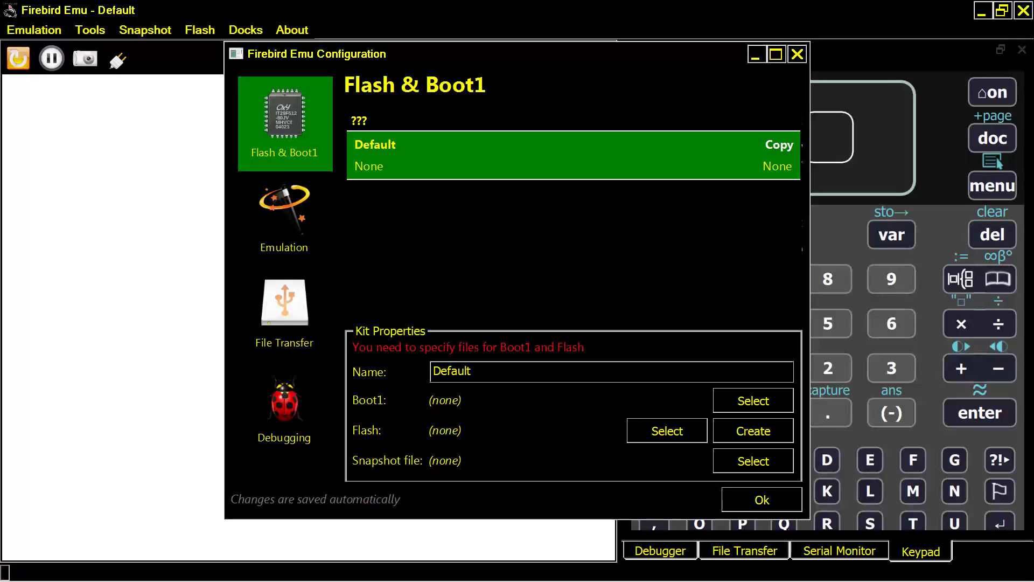
- Close the configuration dialog and look over the whole calculator keypad
left_click(749, 499)
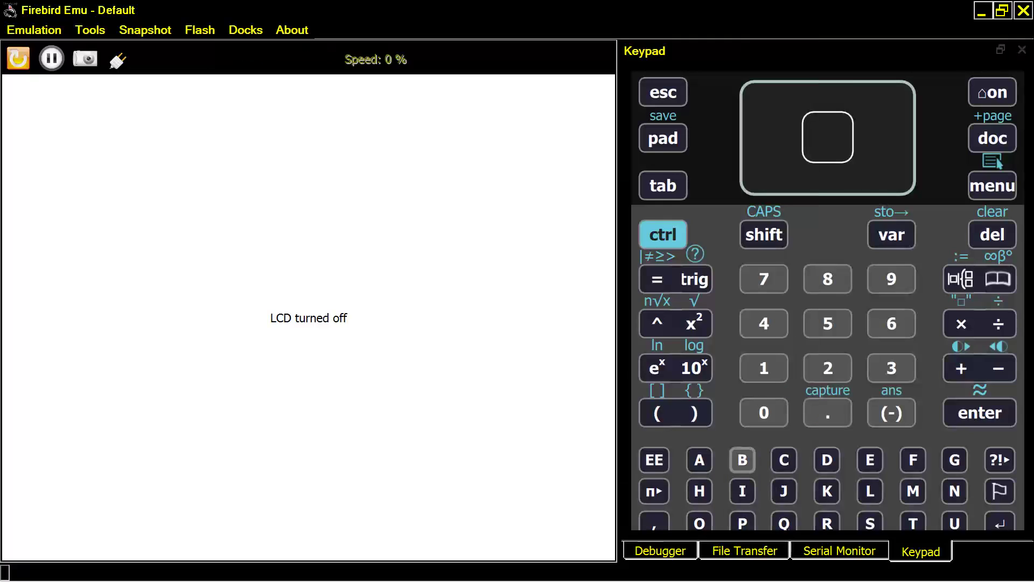
scroll(764, 367, "down", 2)
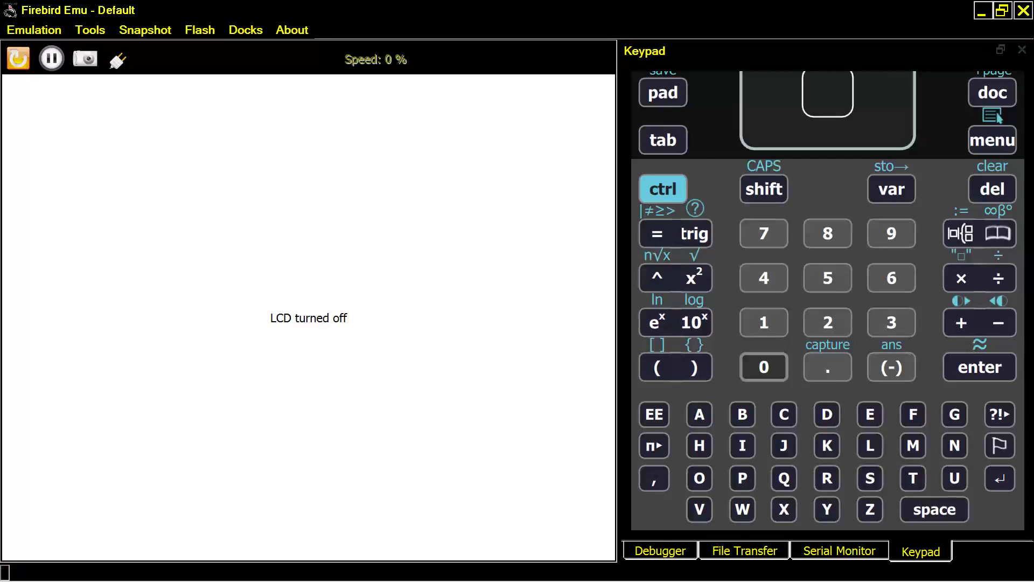
scroll(763, 366, "up", 2)
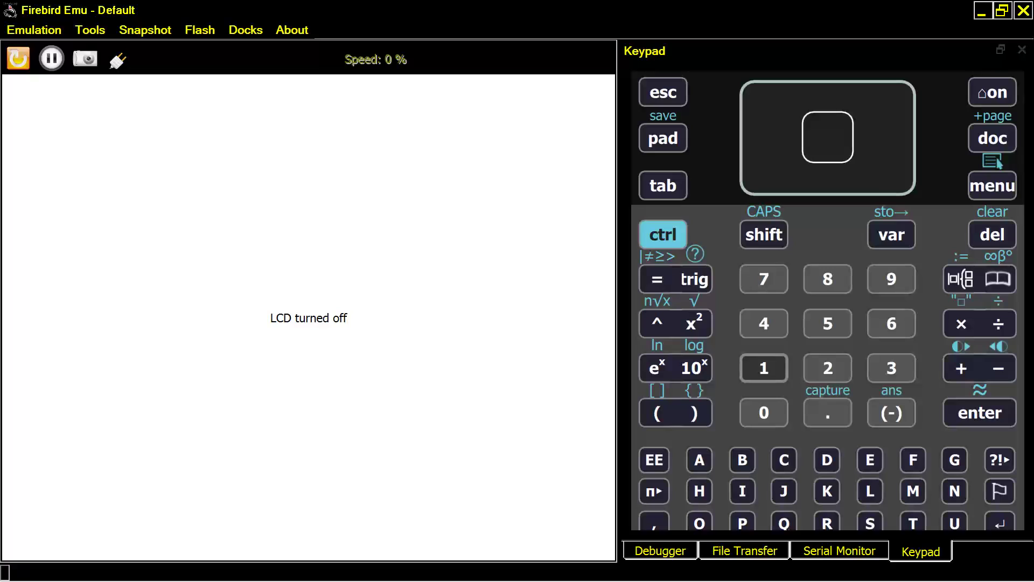
scroll(763, 366, "down", 2)
scroll(763, 366, "up", 2)
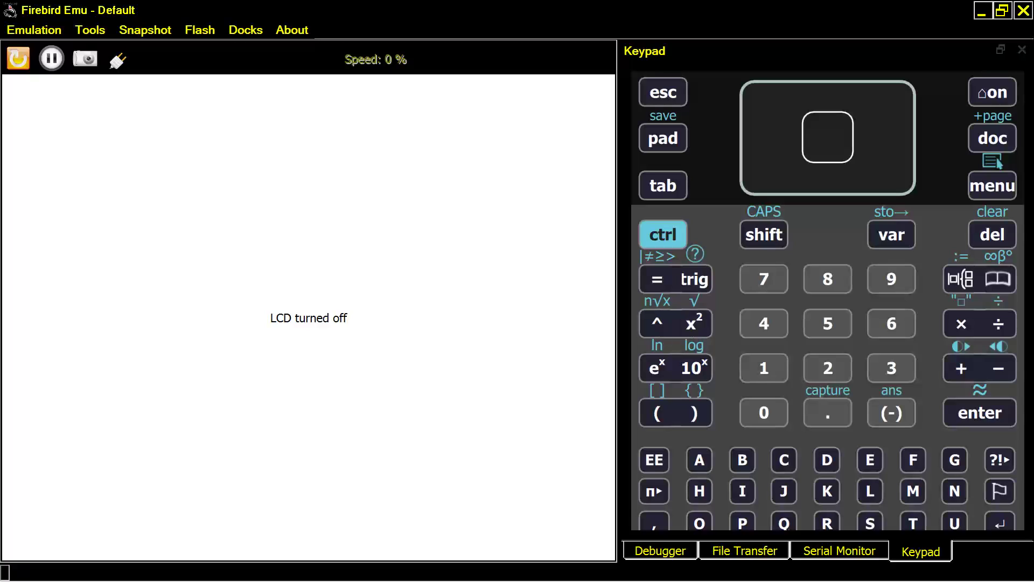
left_click(90, 30)
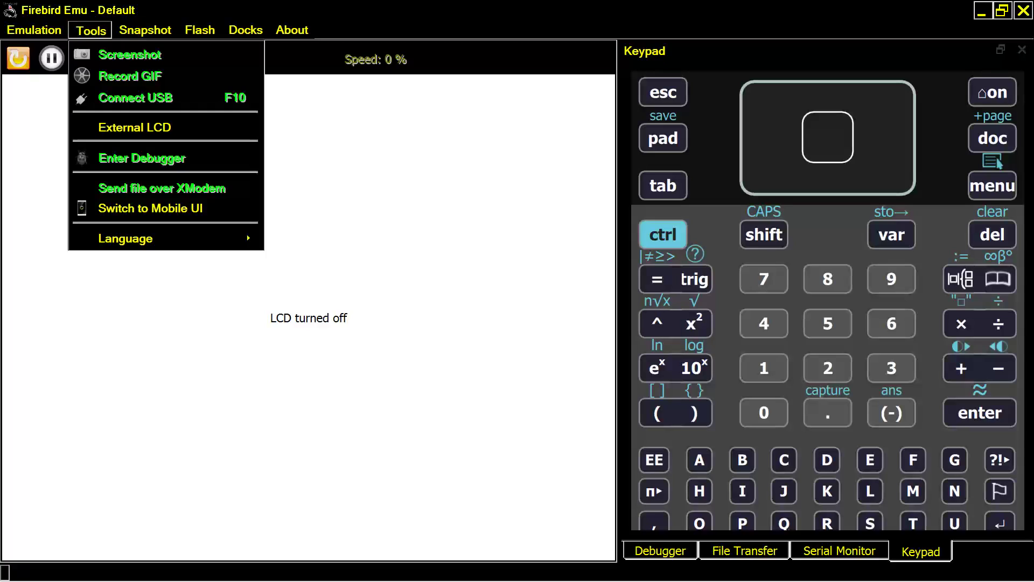
mouse_move(34, 30)
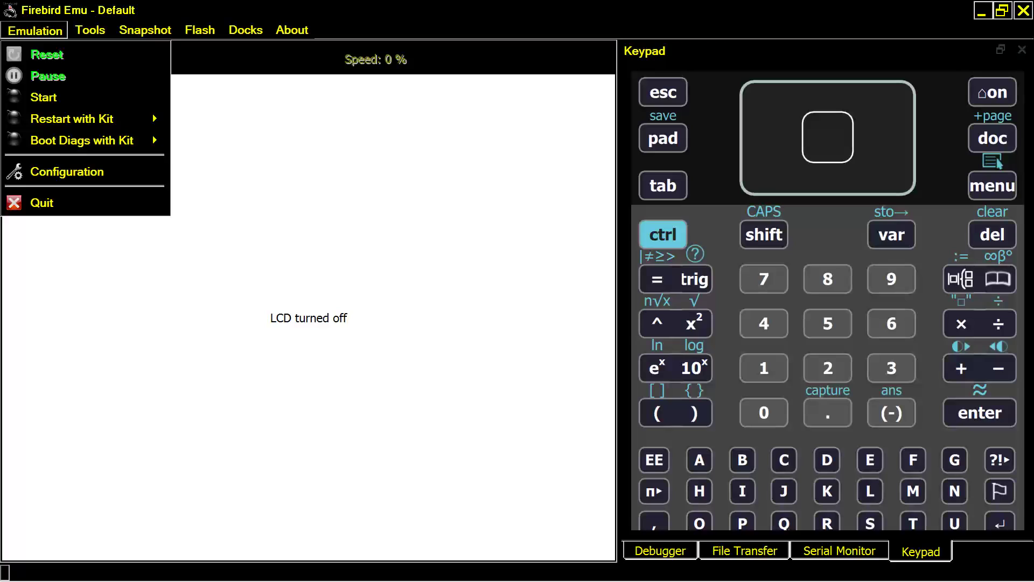
key("Right")
key("Right")
key("Right")
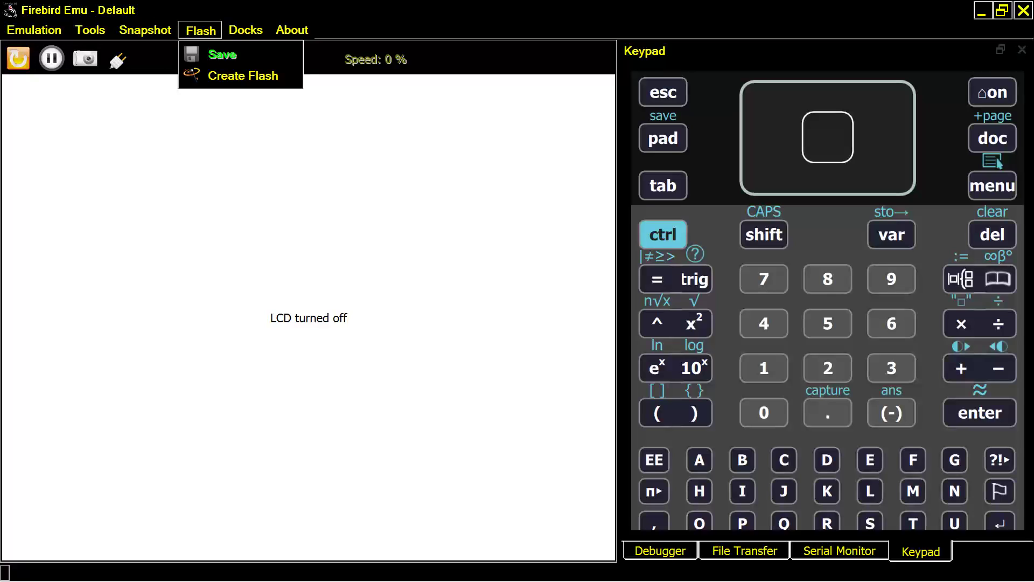
key("Right")
key("Right")
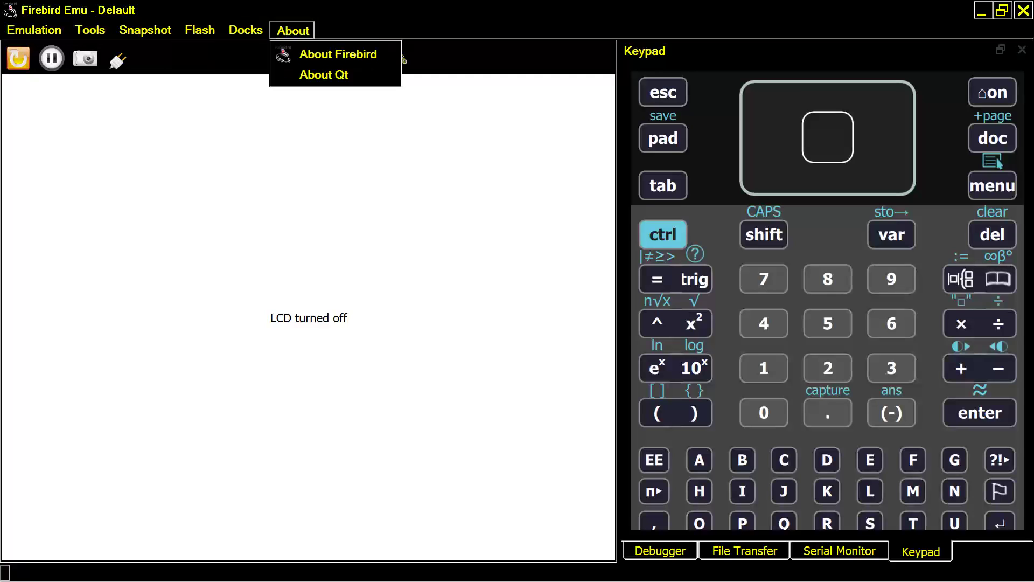
- Try to start the emulation with the Default kit
key("Right")
key("Right")
key("Left")
key("Down")
key("Down")
key("Return")
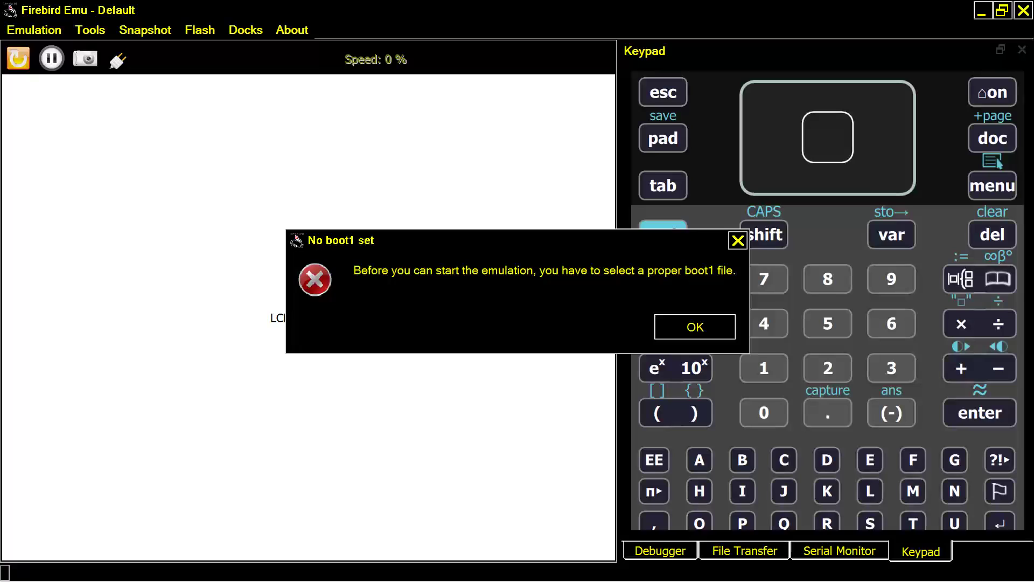
key("Return")
- Try to boot the diagnostics with the Default kit
key("Down")
key("Down")
key("Down")
key("Down")
key("Down")
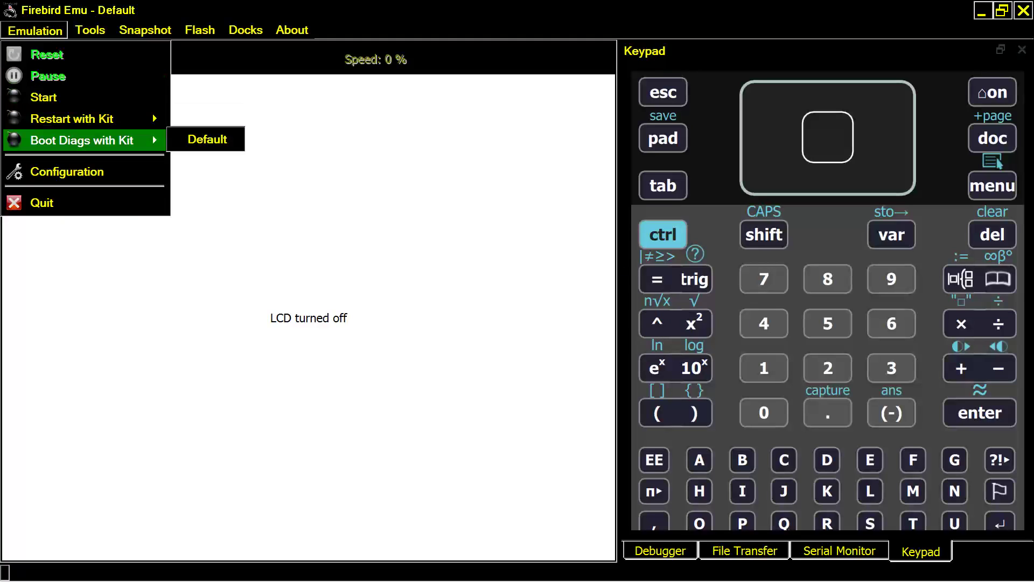
key("Right")
key("Return")
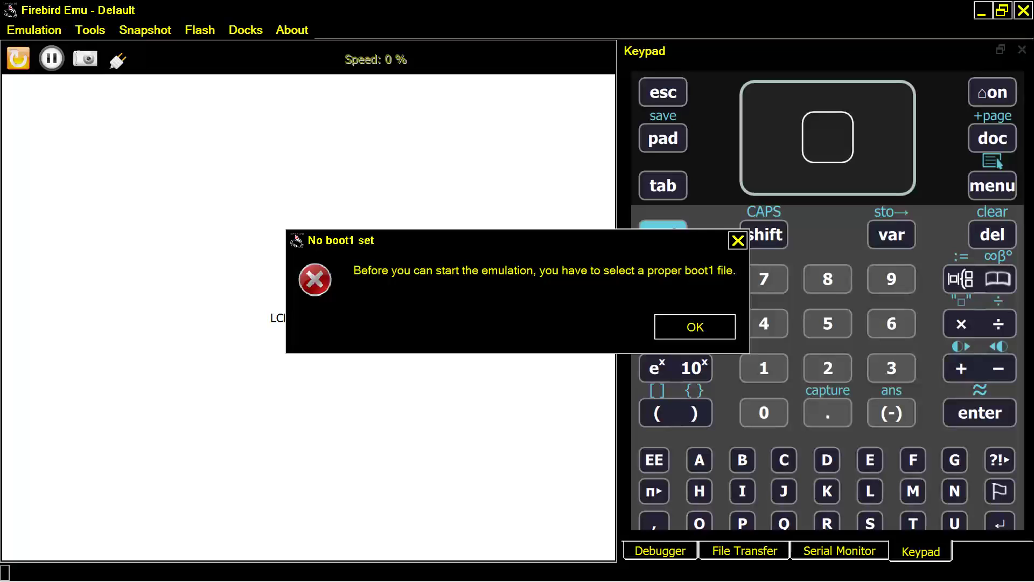
key("Return")
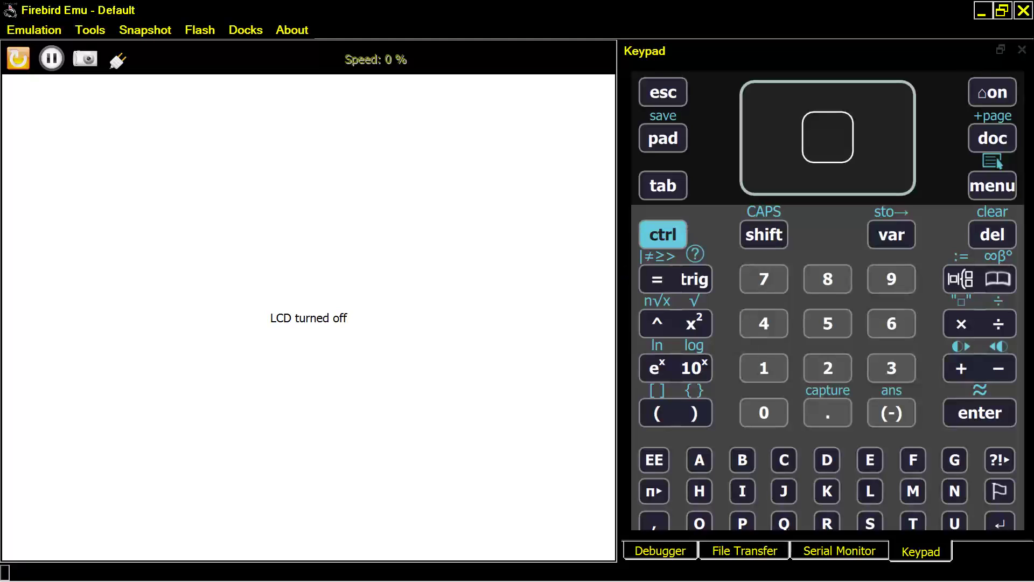
- Open the emulator configuration and check the Firebird Emu 1.5 folder for files to use in the Default kit
left_click(33, 30)
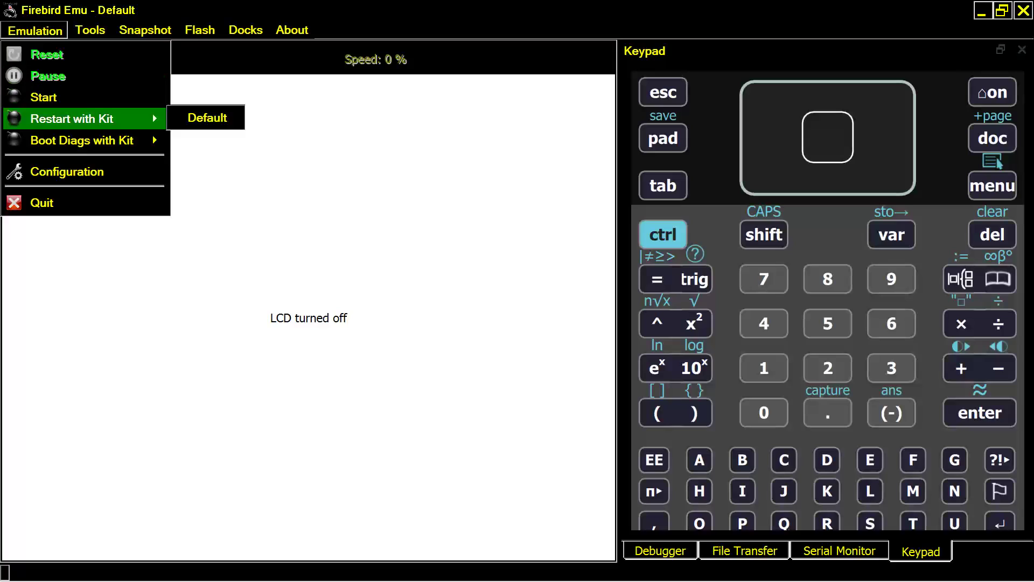
key("Down")
key("Return")
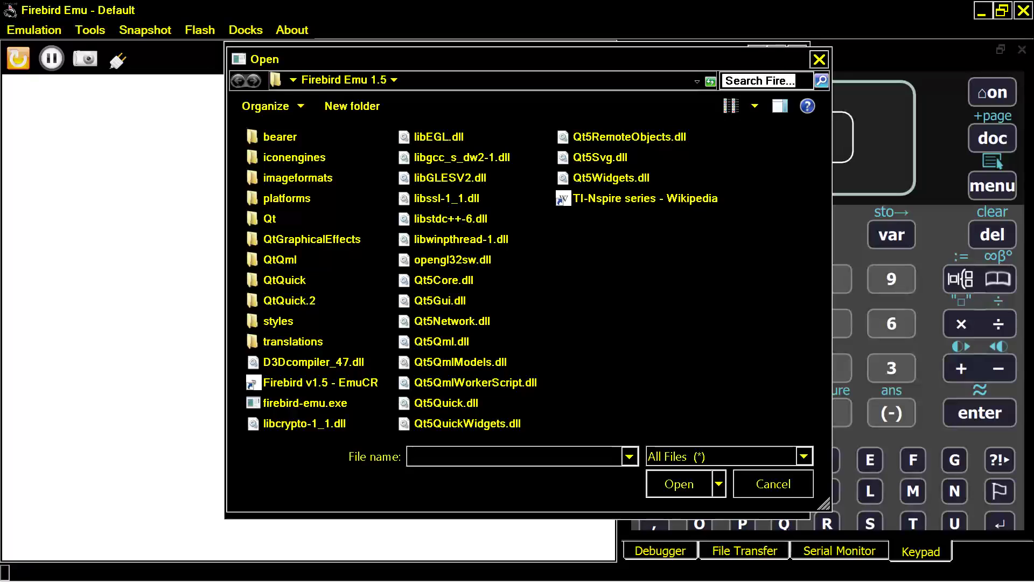
key("Escape")
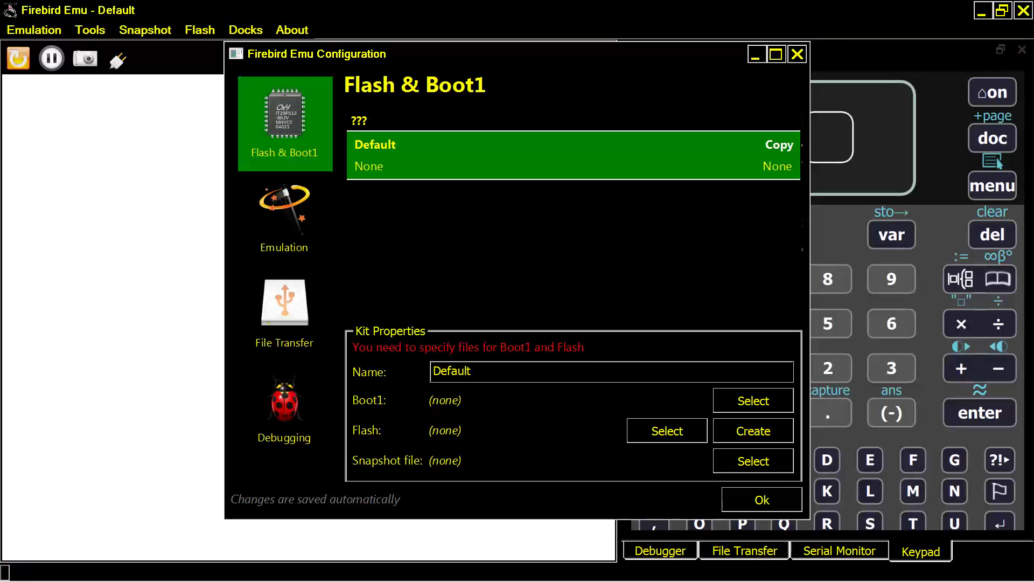
key("Return")
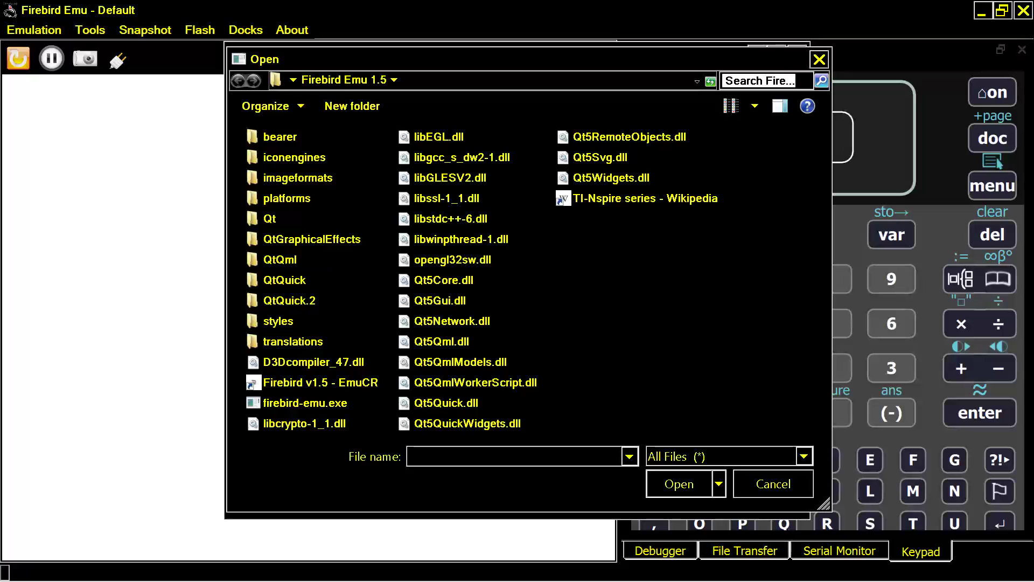
key("Escape")
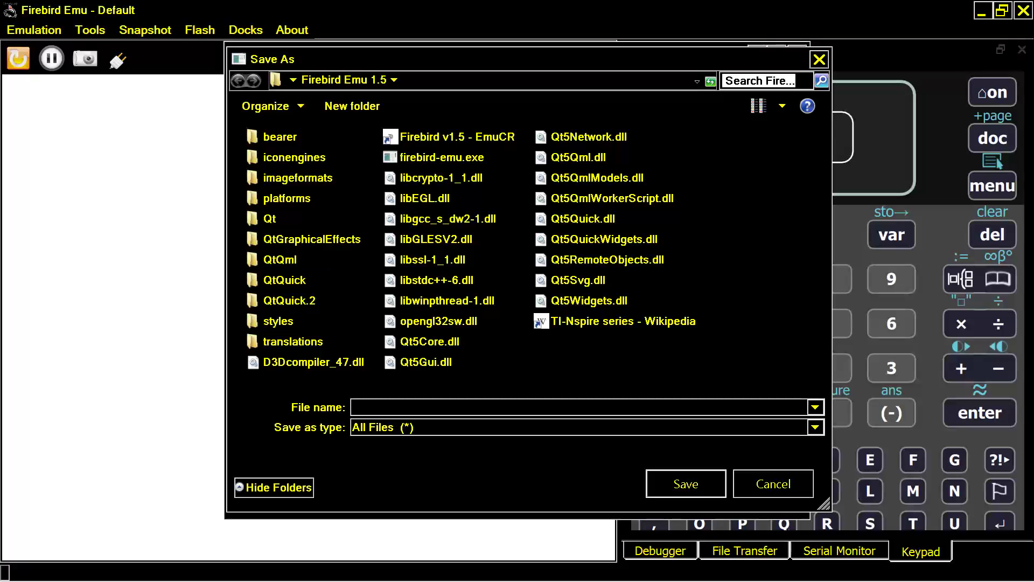
- Browse the bearer, iconengines, imageformats and platforms folders for Boot1 and Flash files
double_click(280, 136)
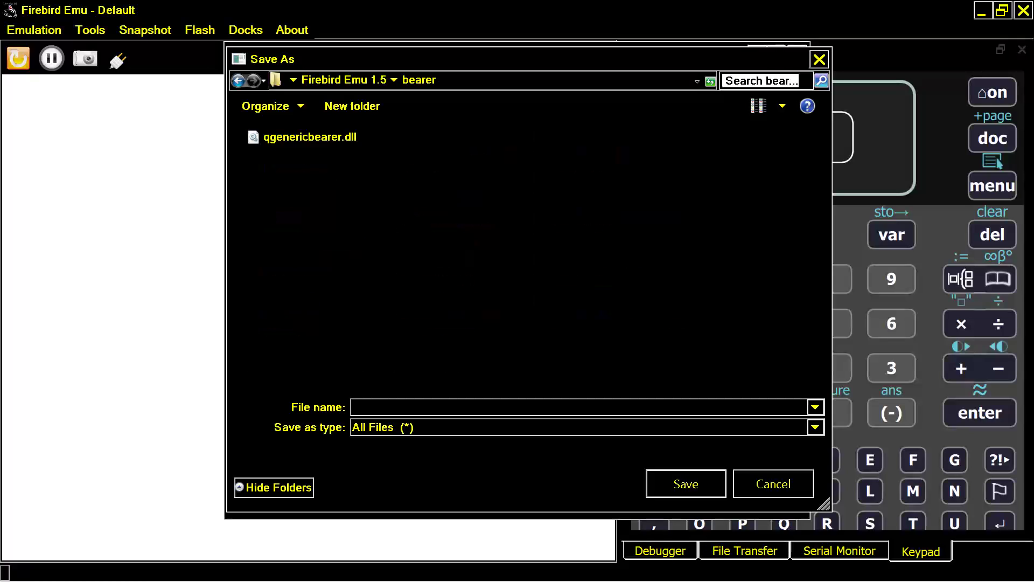
key("alt+Up")
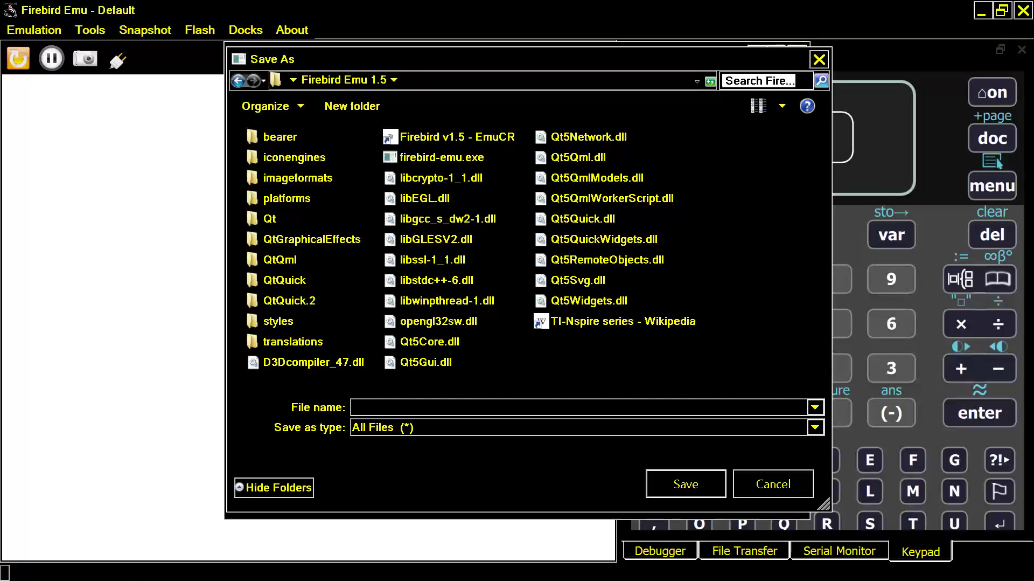
key("Down")
key("Return")
key("BackSpace")
key("Down")
key("Return")
key("BackSpace")
key("Down")
key("Return")
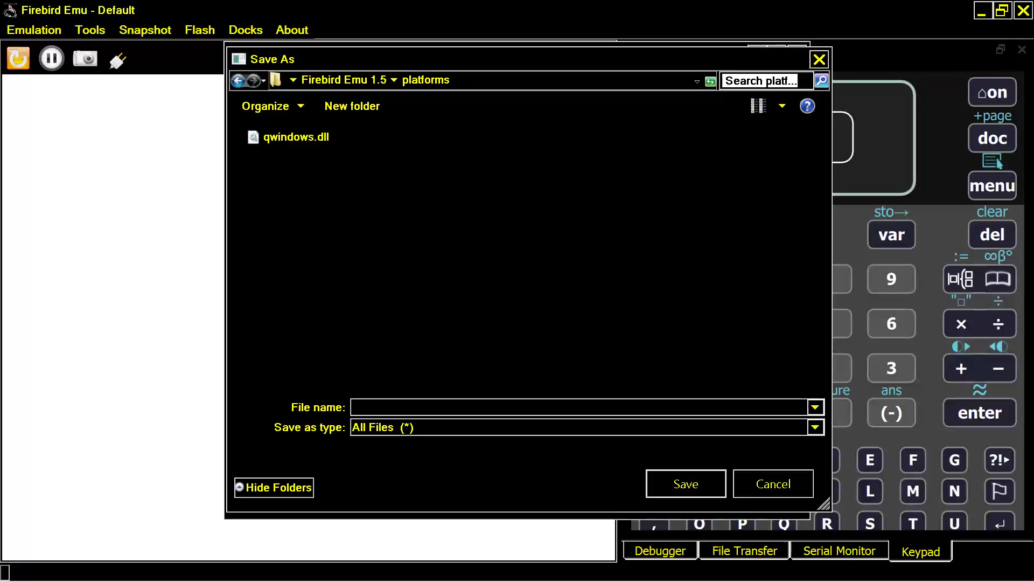
- Check the Qt folder and its labs subfolders folderlistmodel and settings for usable files
key("BackSpace")
key("Down")
key("Return")
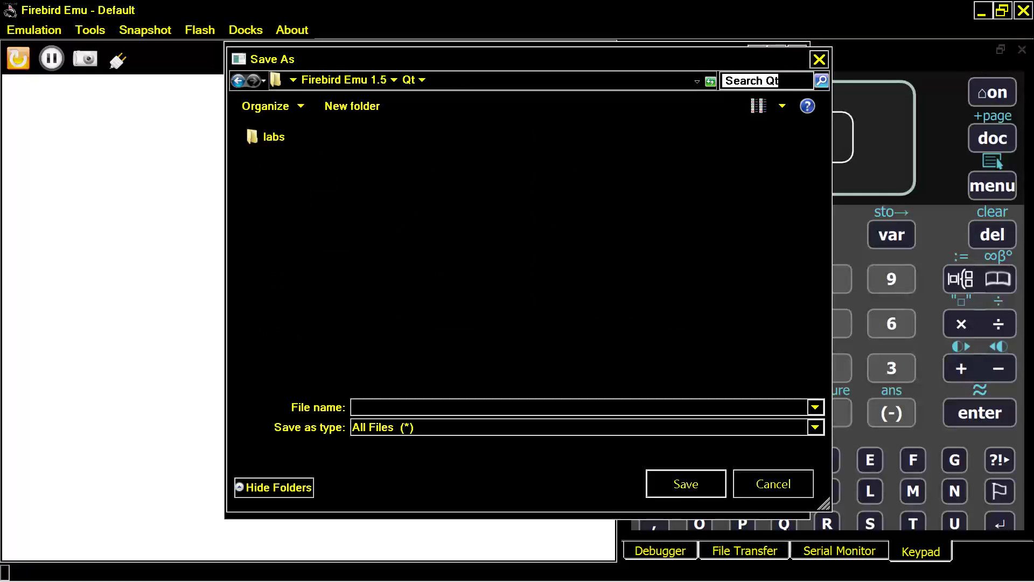
key("Down")
key("Return")
key("Down")
key("Return")
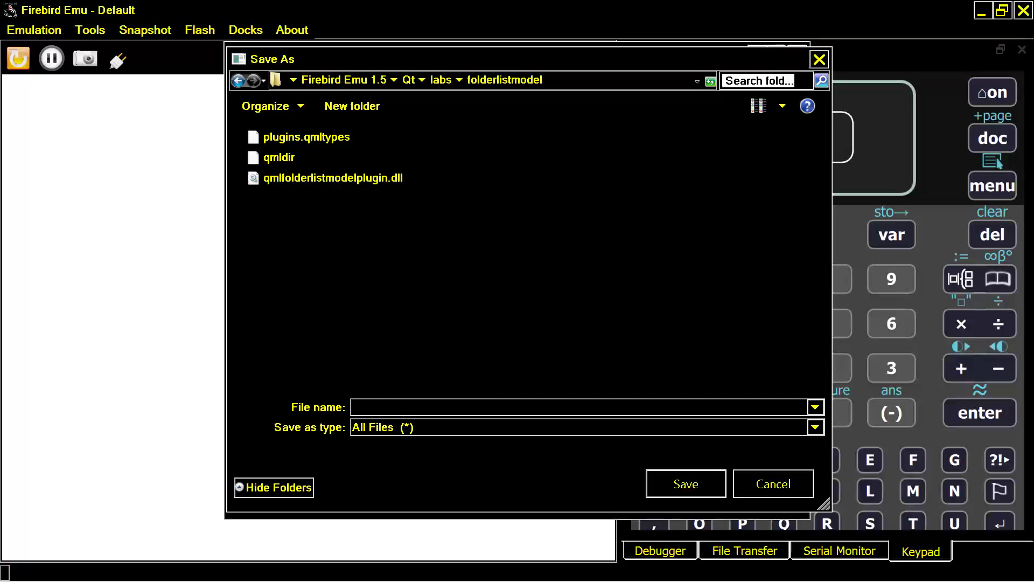
key("BackSpace")
key("Down")
key("Return")
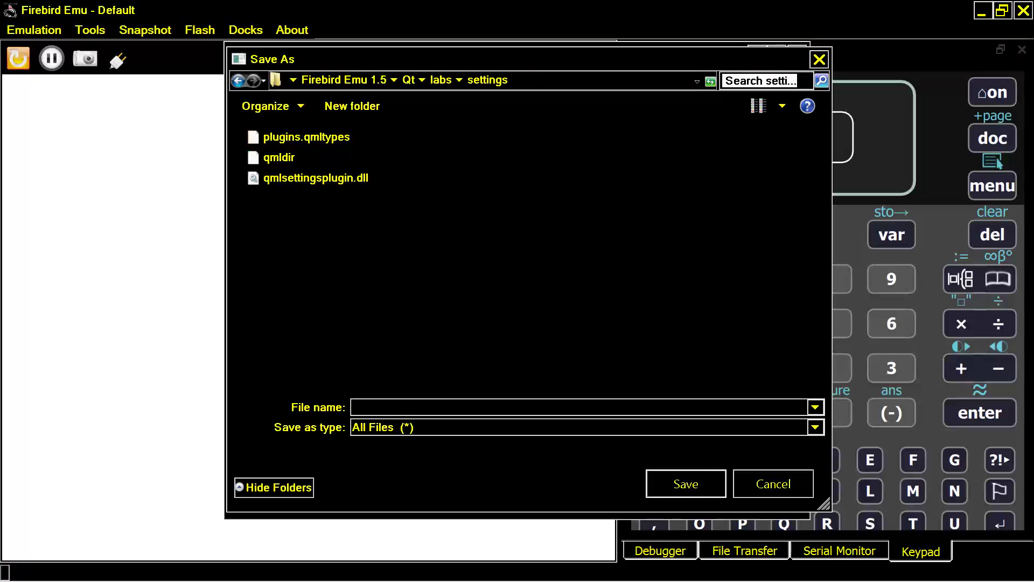
key("BackSpace")
key("BackSpace")
key("BackSpace")
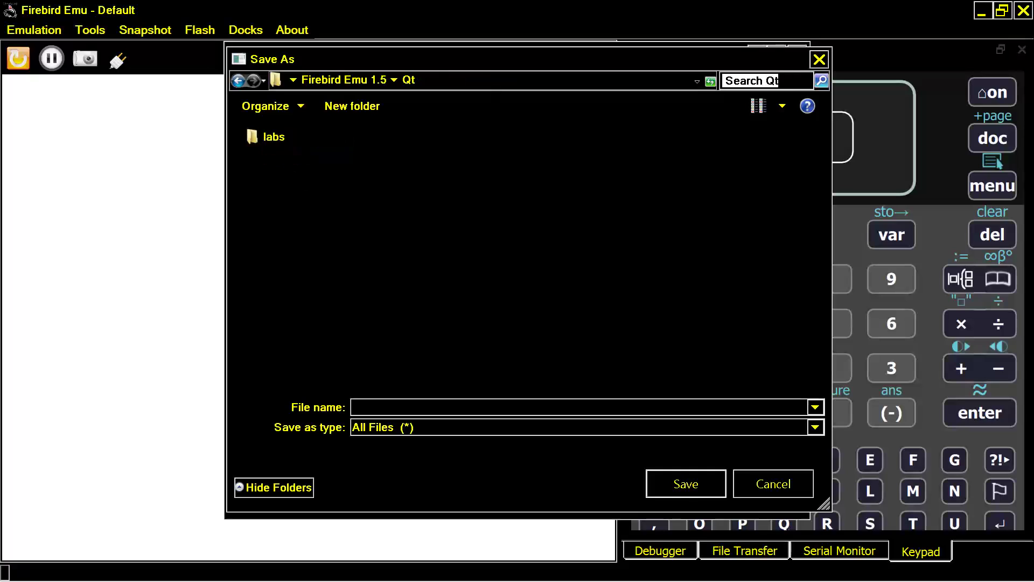
- Browse the QtGraphicalEffects, QtQml, QtQuick and QtQuick.2 folders for usable files
key("Up")
key("Return")
key("BackSpace")
key("Down")
key("Return")
key("BackSpace")
key("Down")
key("Return")
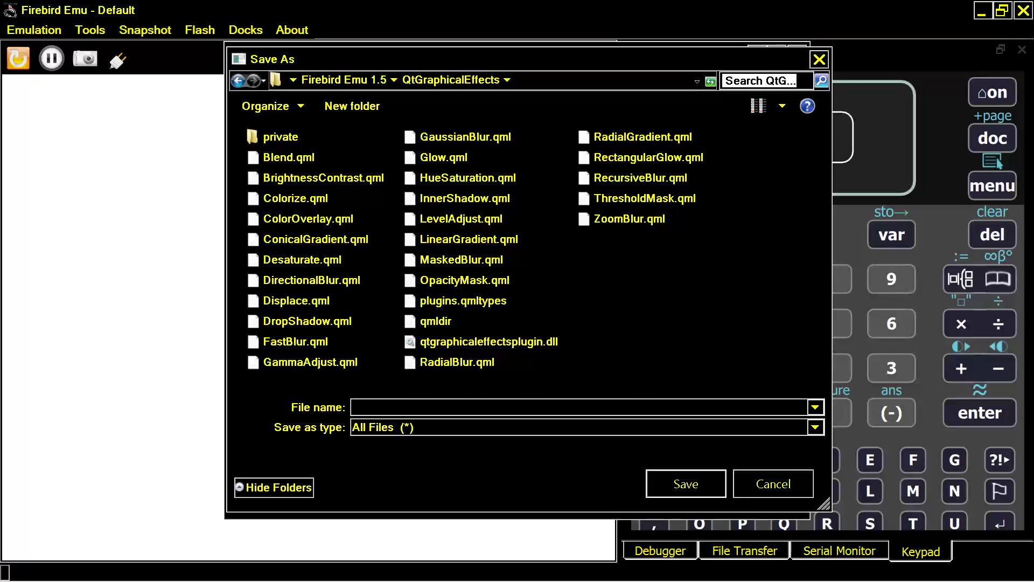
key("BackSpace")
key("Down")
key("Return")
key("BackSpace")
key("Down")
key("Return")
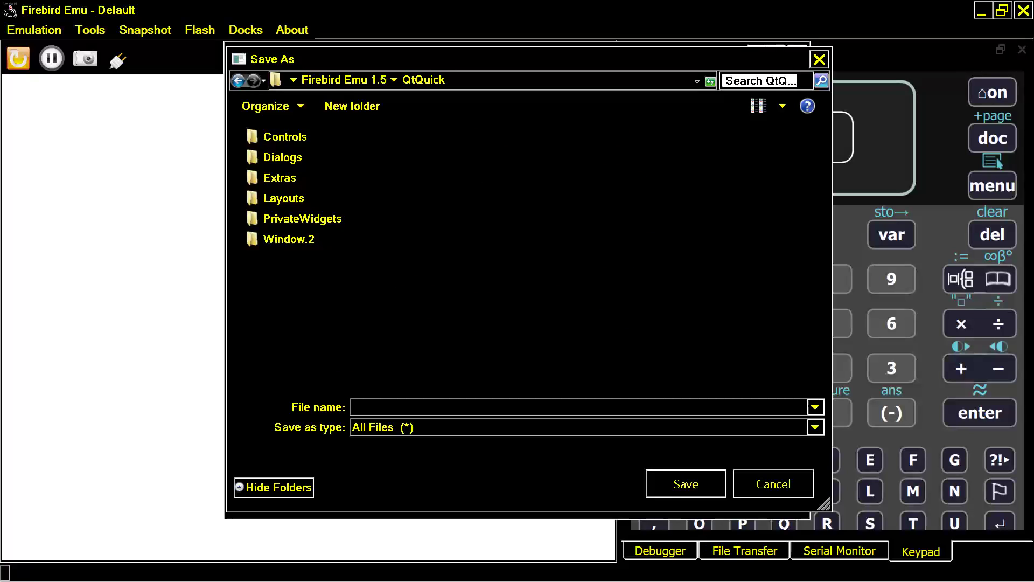
key("BackSpace")
key("Down")
key("Return")
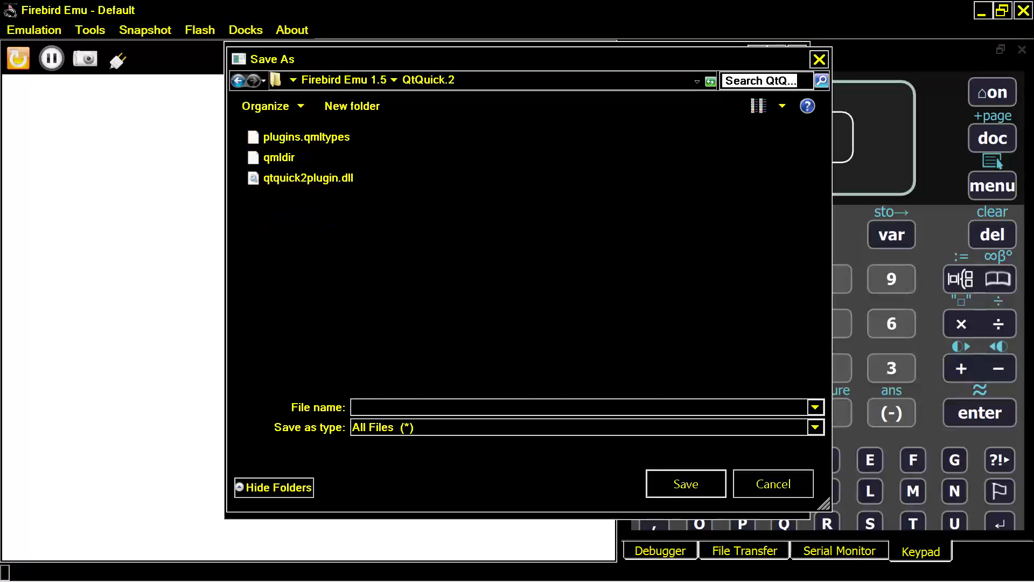
- Check the styles and translations folders, and close the file browser and the configuration dialog
key("BackSpace")
key("Down")
key("Return")
key("BackSpace")
key("Down")
key("Return")
key("BackSpace")
key("Down")
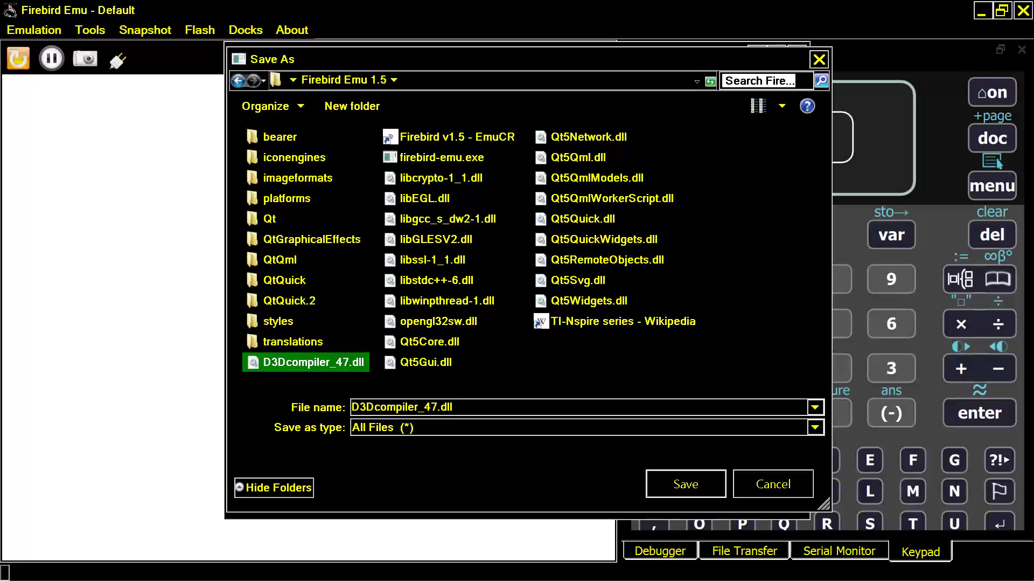
key("Escape")
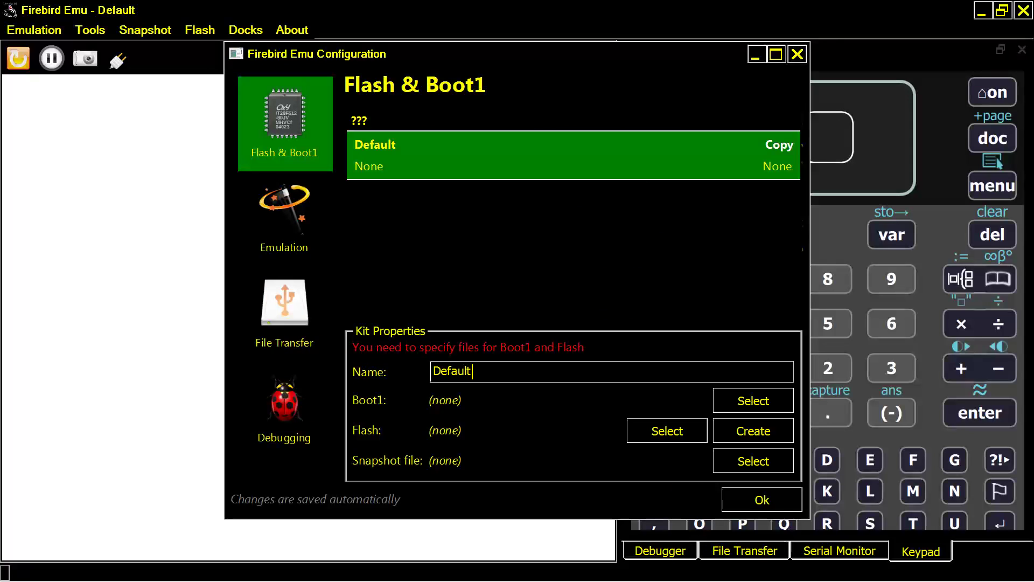
key("Escape")
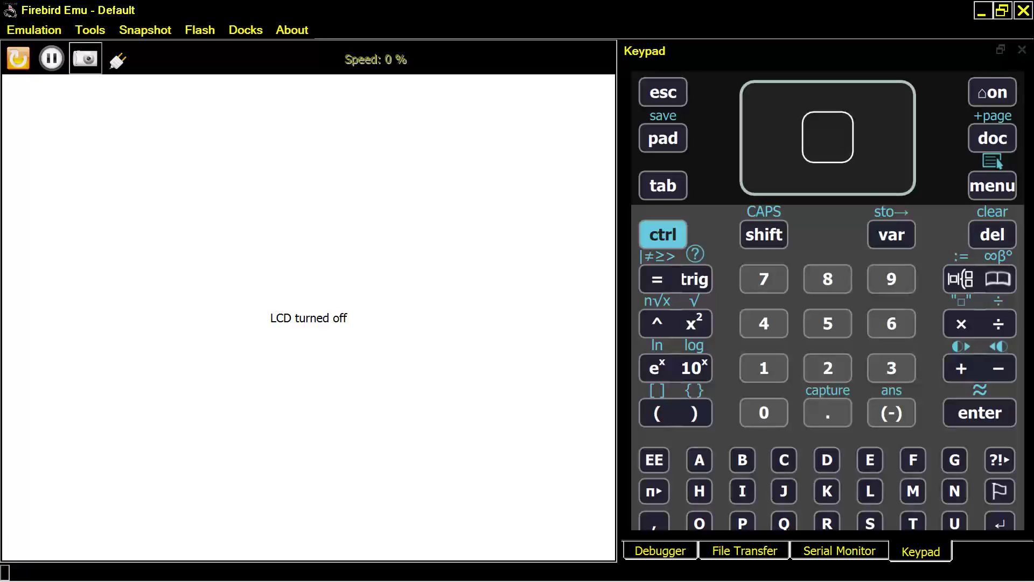
- Try to restart the emulation with the Default kit
left_click(34, 29)
left_click(19, 54)
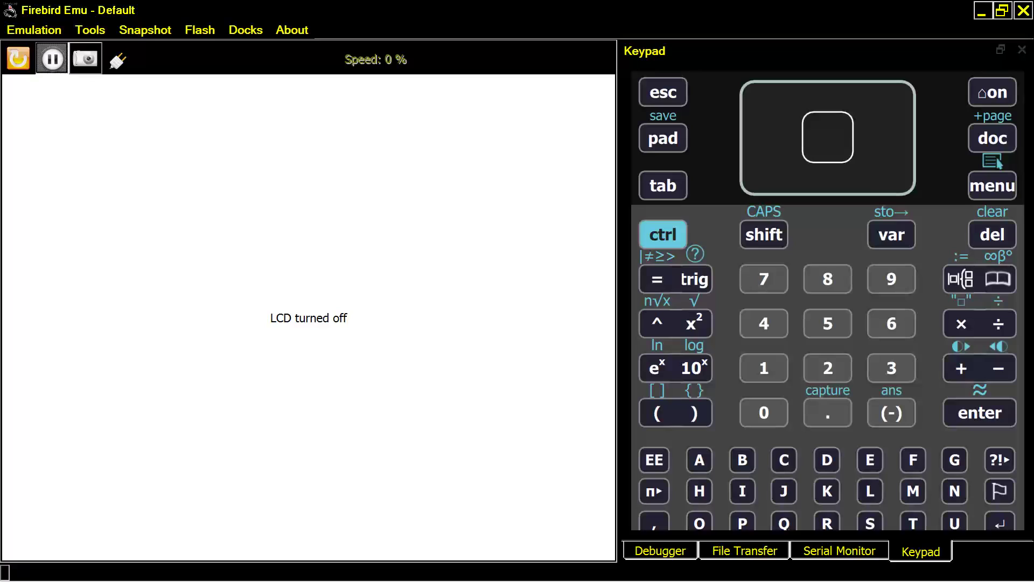
left_click(34, 30)
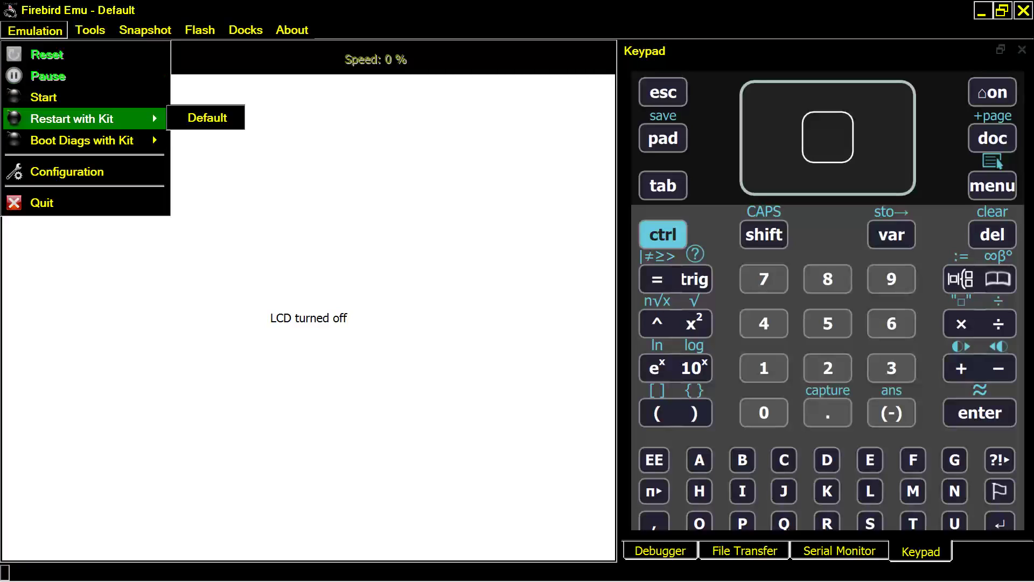
left_click(207, 115)
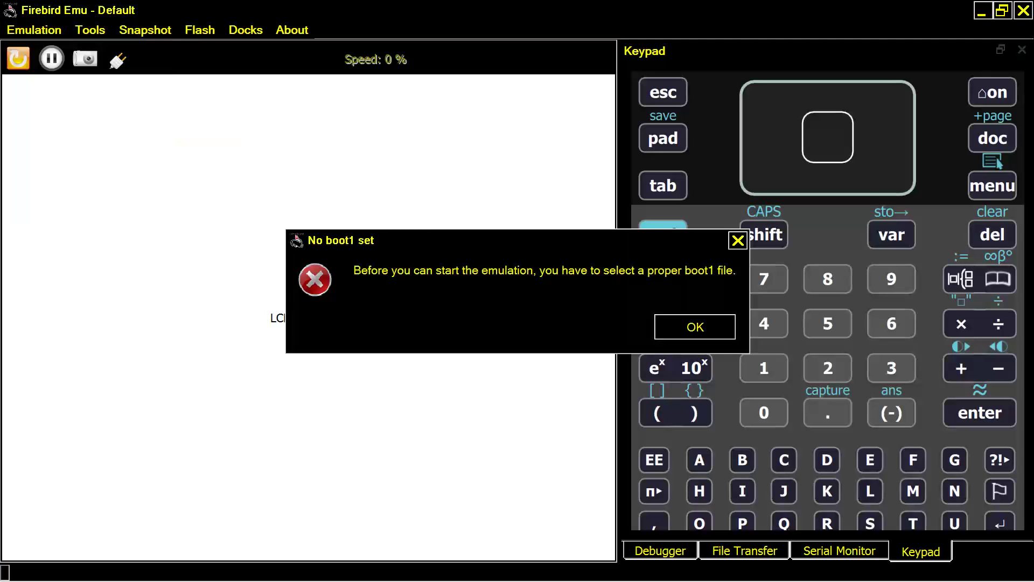
left_click(694, 327)
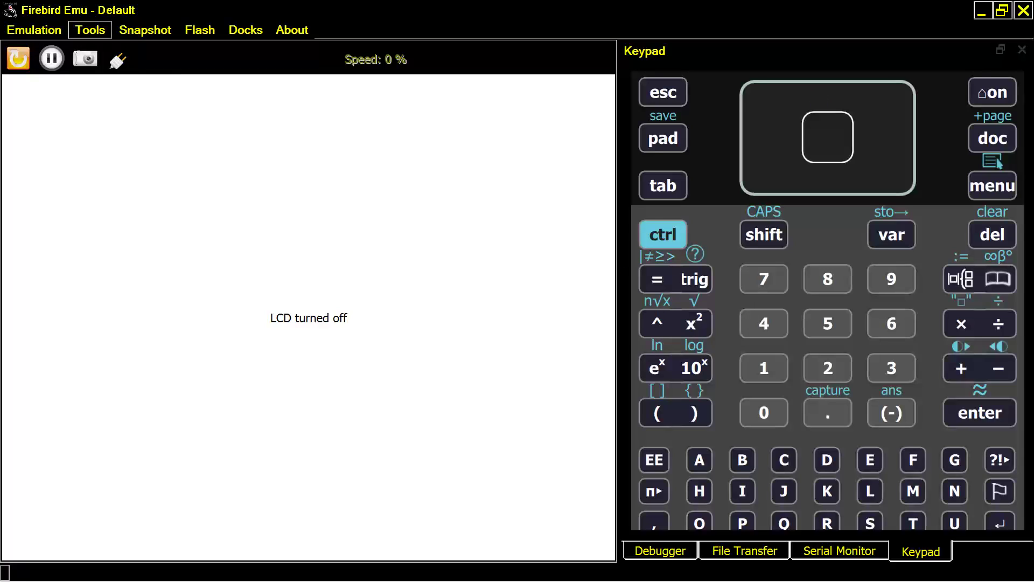
- Check the Firebird Emu 1.5 folder for a Boot1 file for the Default kit, and close the configuration
left_click(35, 30)
left_click(67, 171)
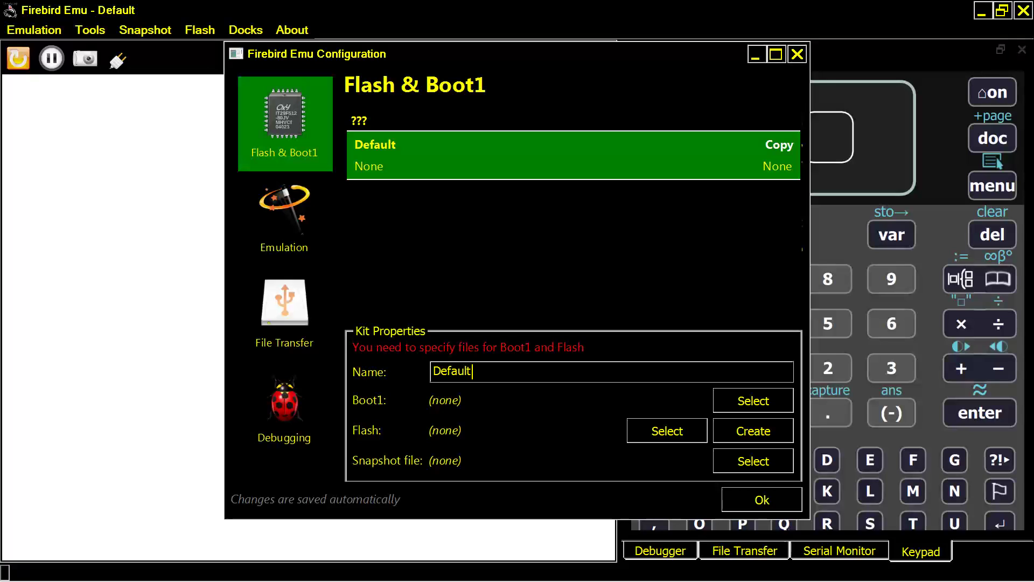
left_click(753, 400)
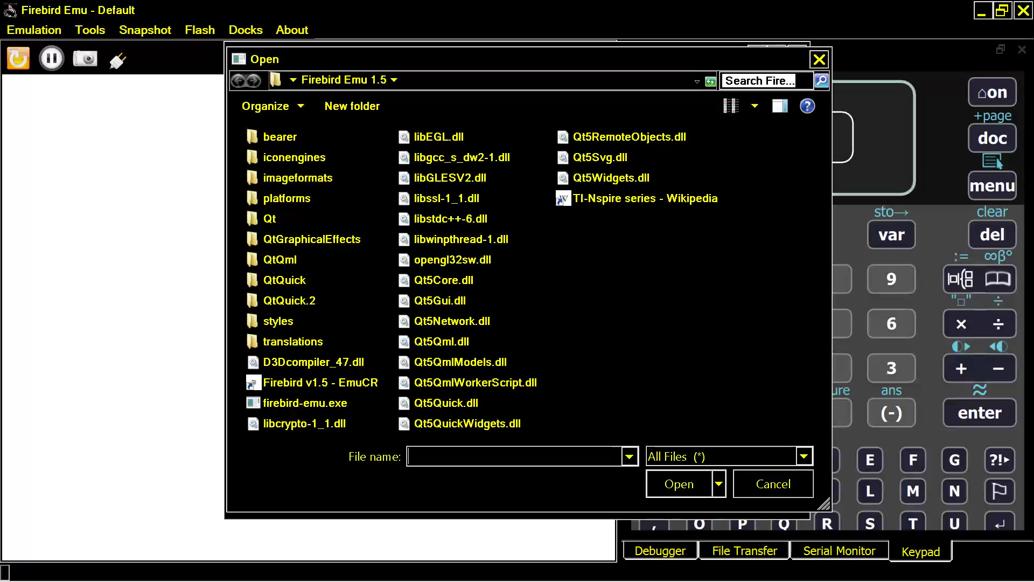
key("Escape")
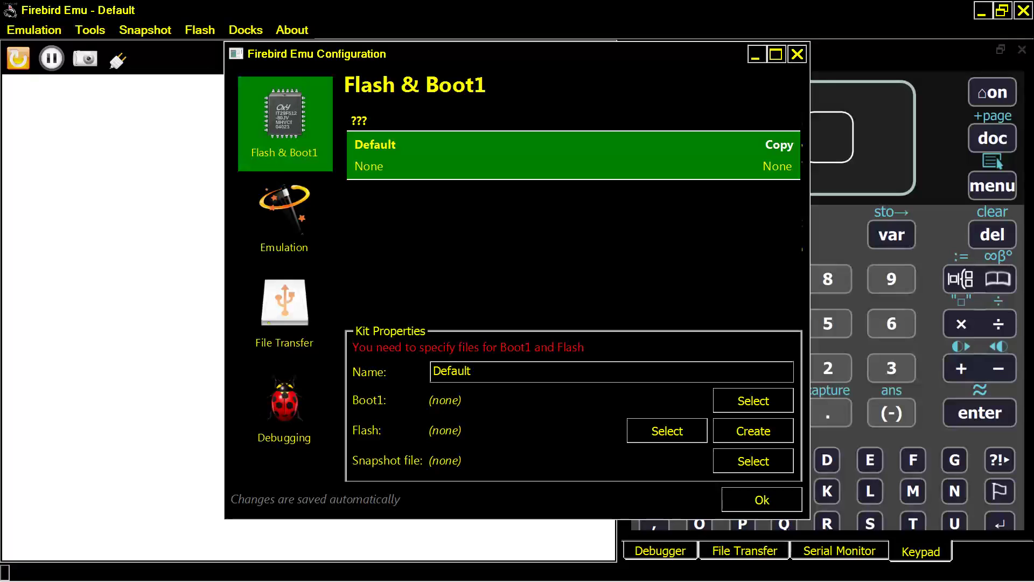
key("Escape")
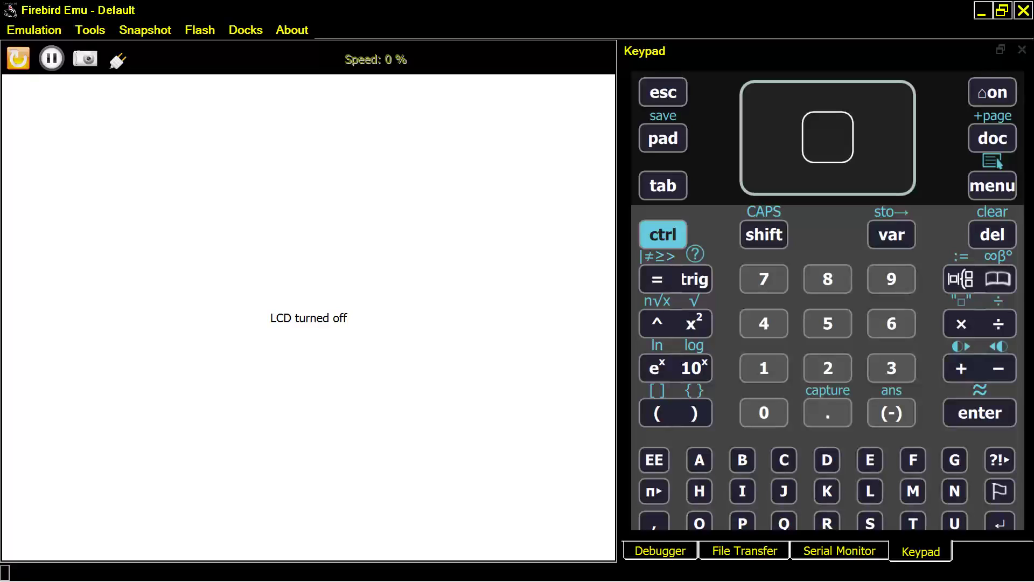
- Look over the Serial Monitor, File Transfer and Debugger views, and return to the calculator keypad
left_click(838, 550)
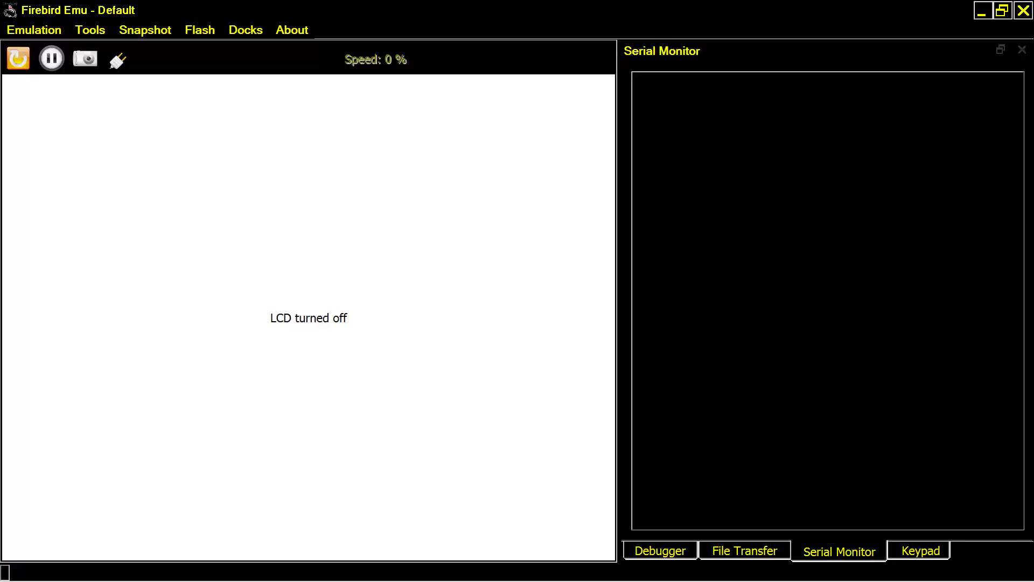
left_click(744, 551)
left_click(660, 551)
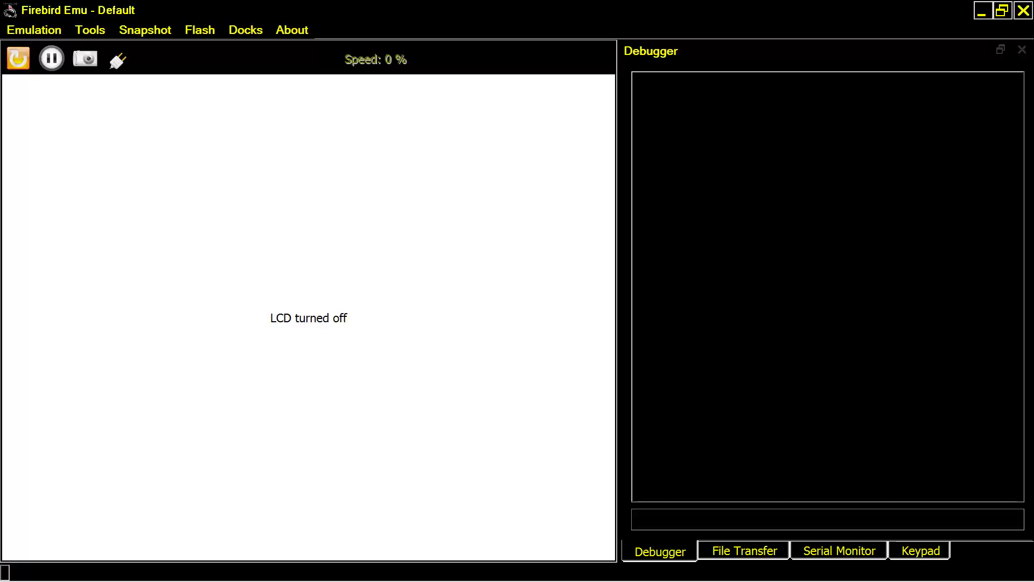
left_click(919, 551)
left_click(831, 159)
left_click(828, 154)
key("Tab")
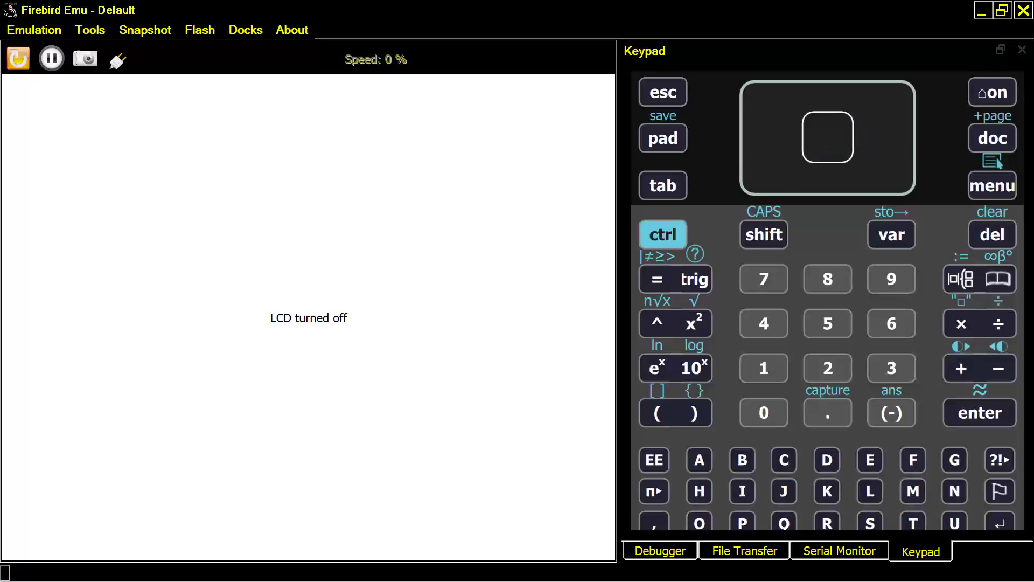
key("asciicircum")
- Switch to the browser, close the Firebird v1.5 EmuCR page, and return to Firebird Emu
key("alt+Tab")
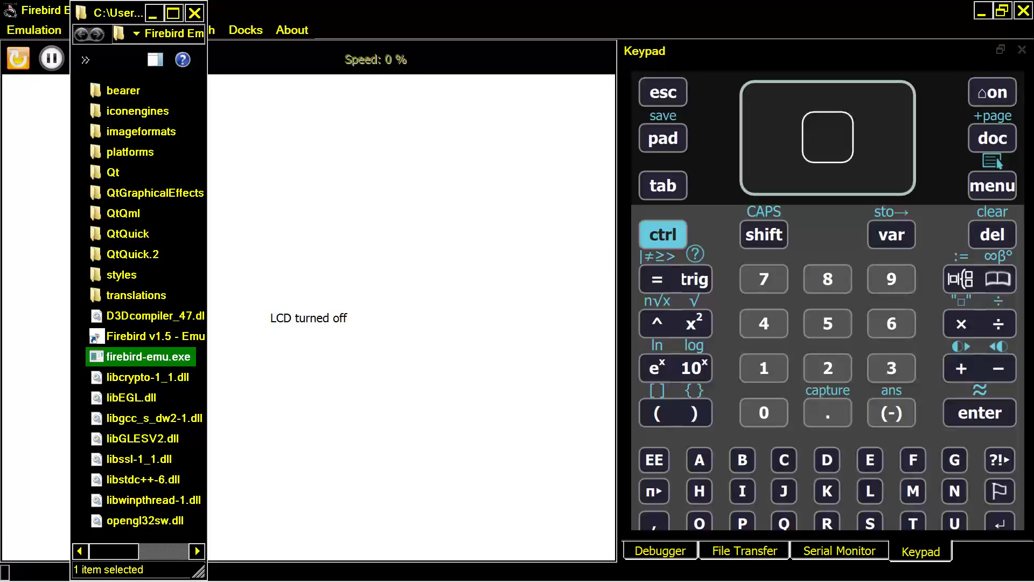
key("alt+Tab")
key("alt+Tab")
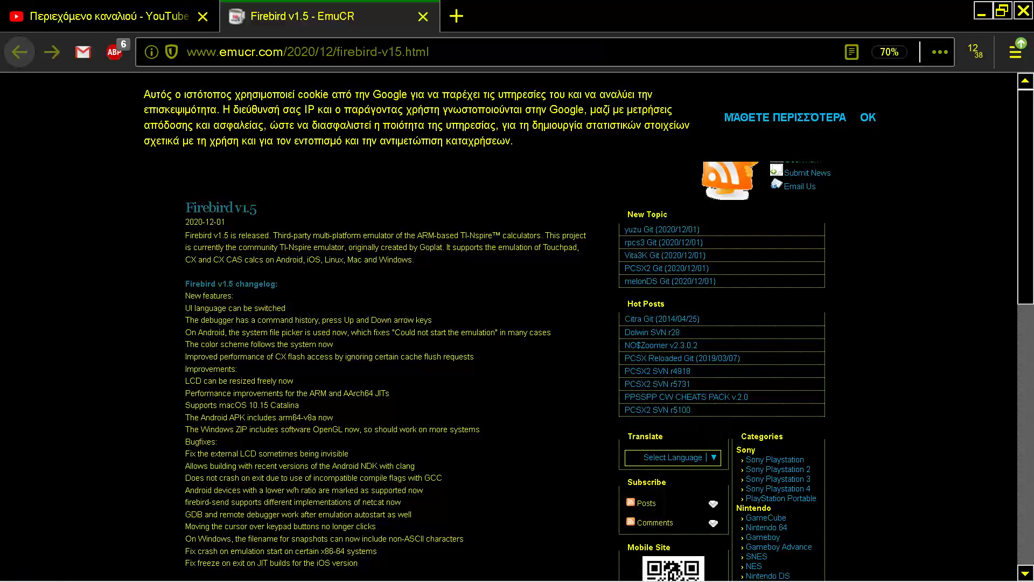
left_click(423, 17)
key("alt+Tab")
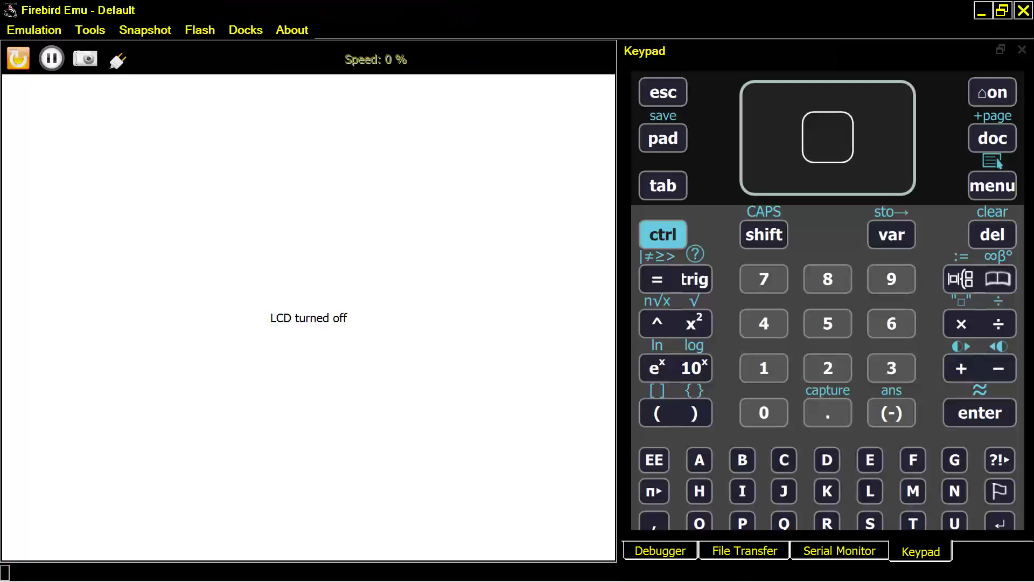
key("alt+Tab")
key("alt+Tab")
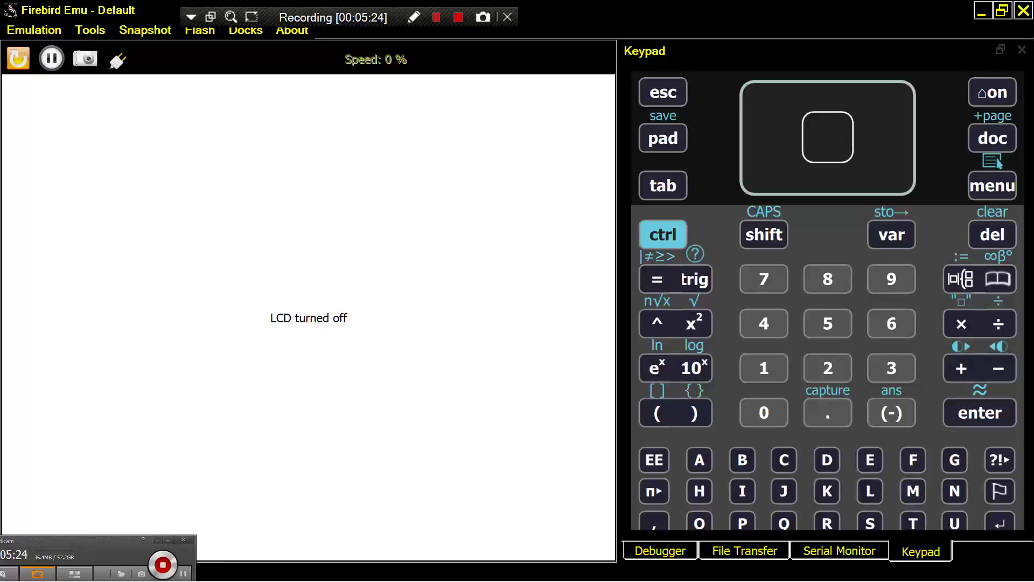
- Create a flash image for calculator type CX CAS, HW-A, and save it on the Desktop as 1
left_click(200, 30)
left_click(240, 75)
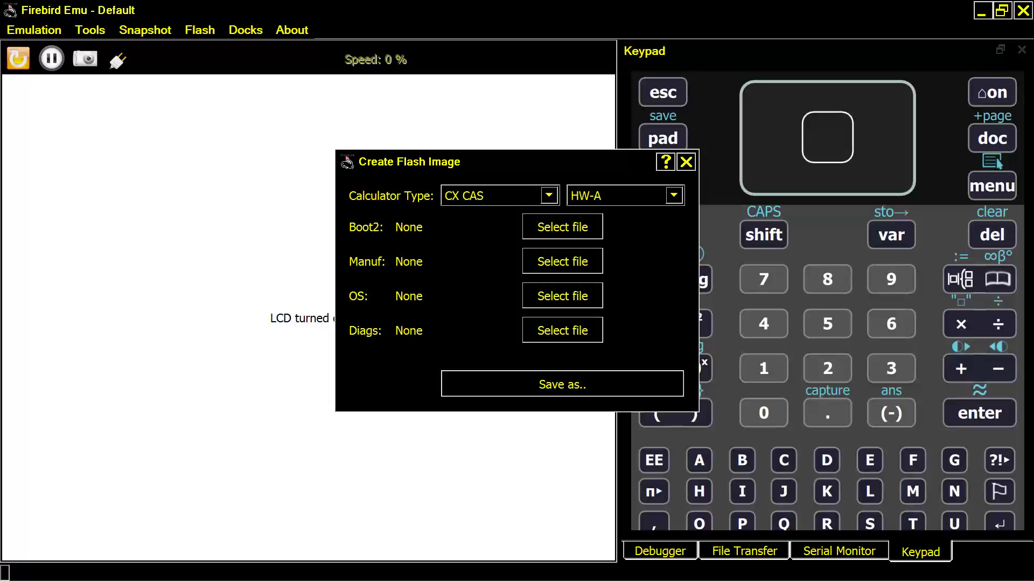
key("Return")
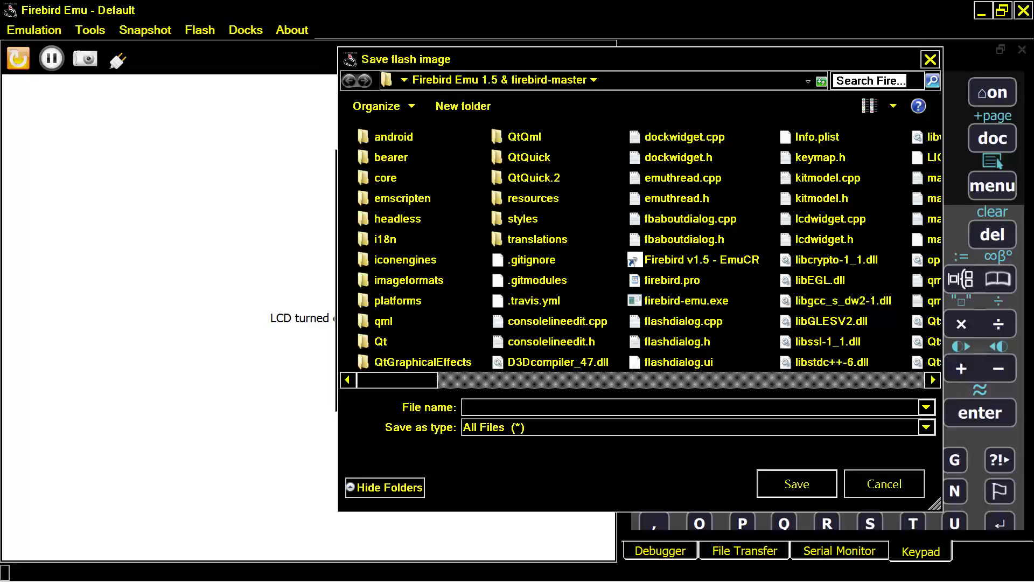
type("1")
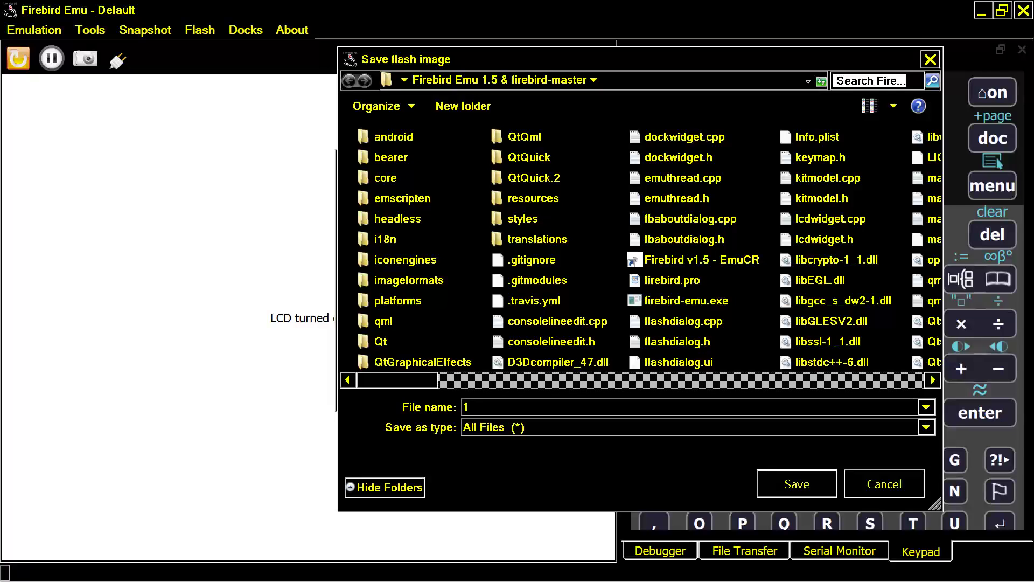
left_click(544, 341)
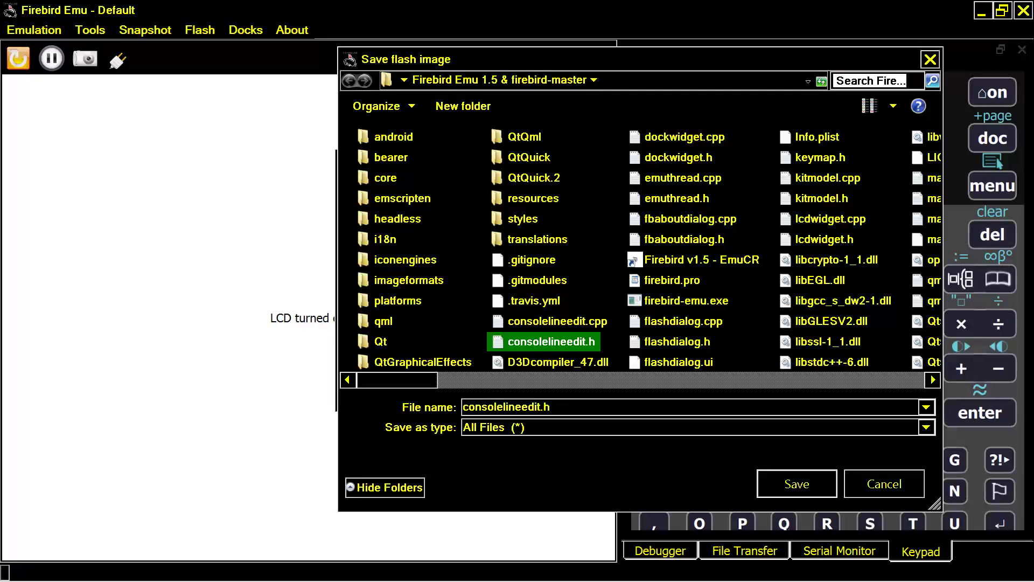
key("BackSpace")
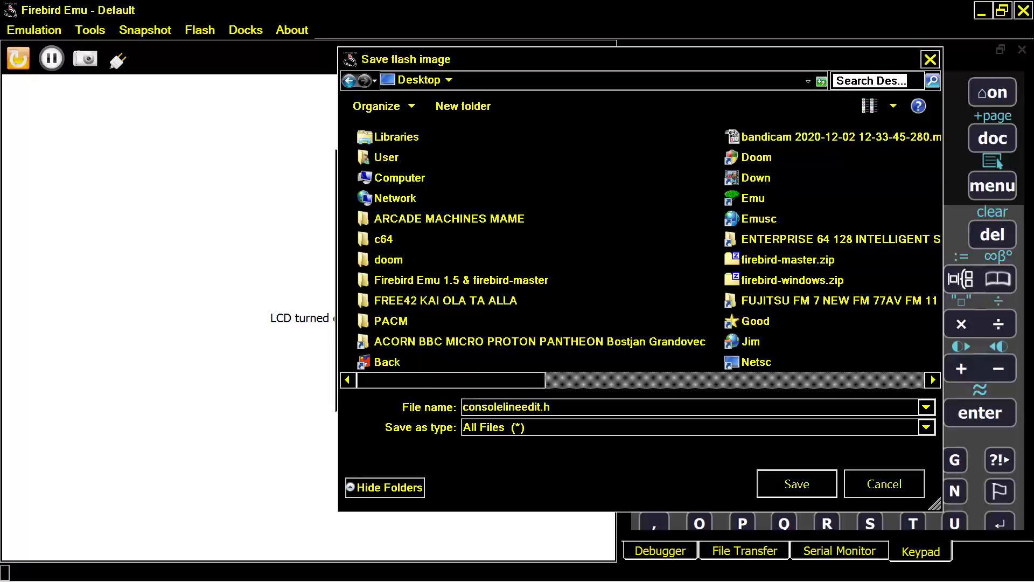
left_click(506, 407)
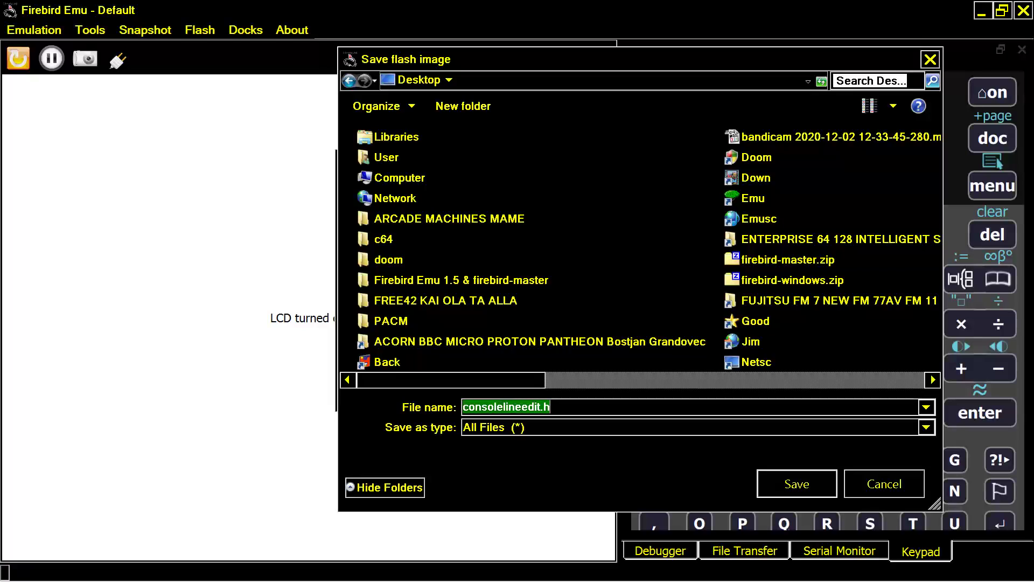
type("1")
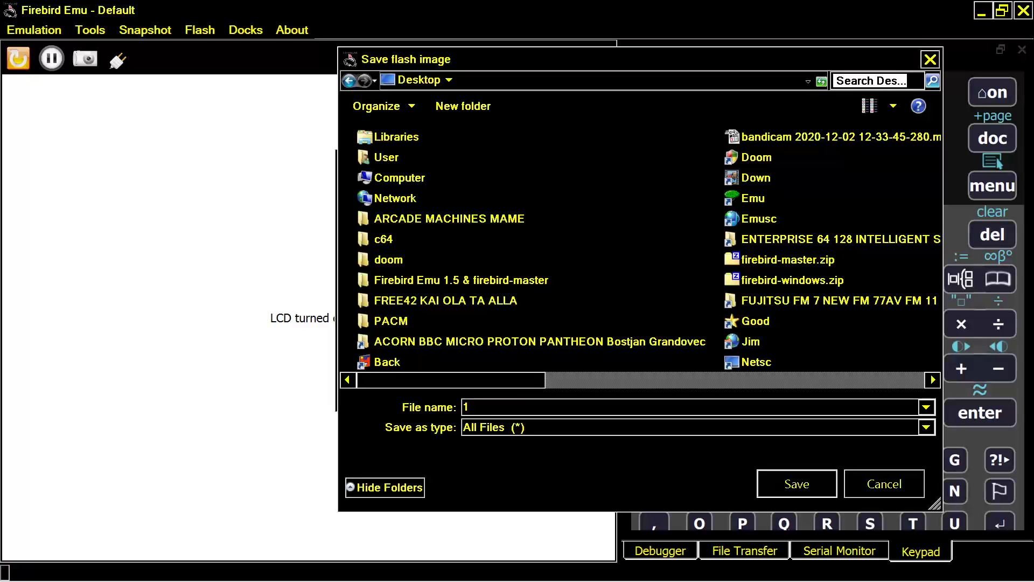
key("Return")
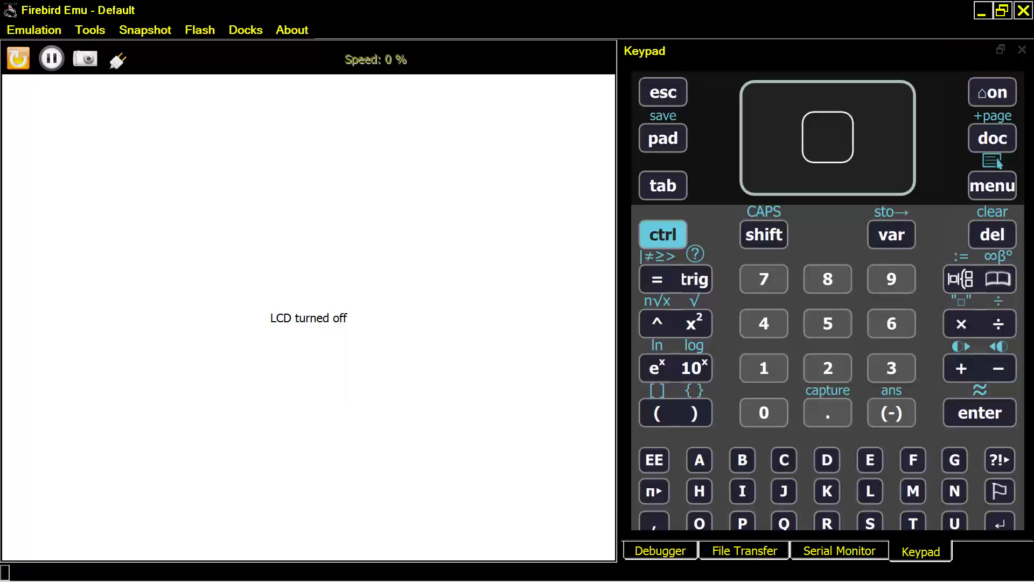
- Move the file 1 on the desktop above the Firebird zip archives, and return to Firebird Emu
left_click(1024, 570)
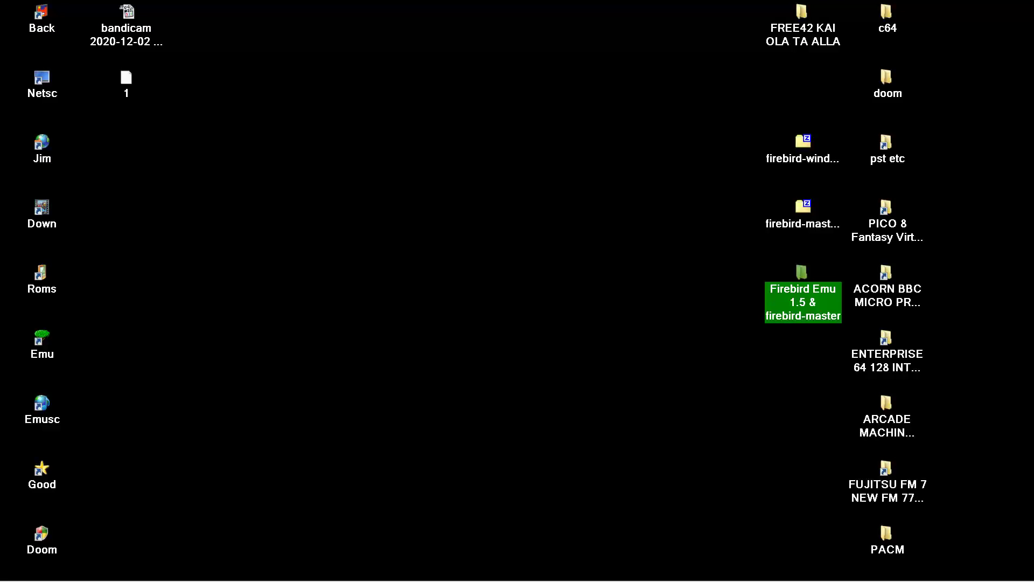
left_click(127, 83)
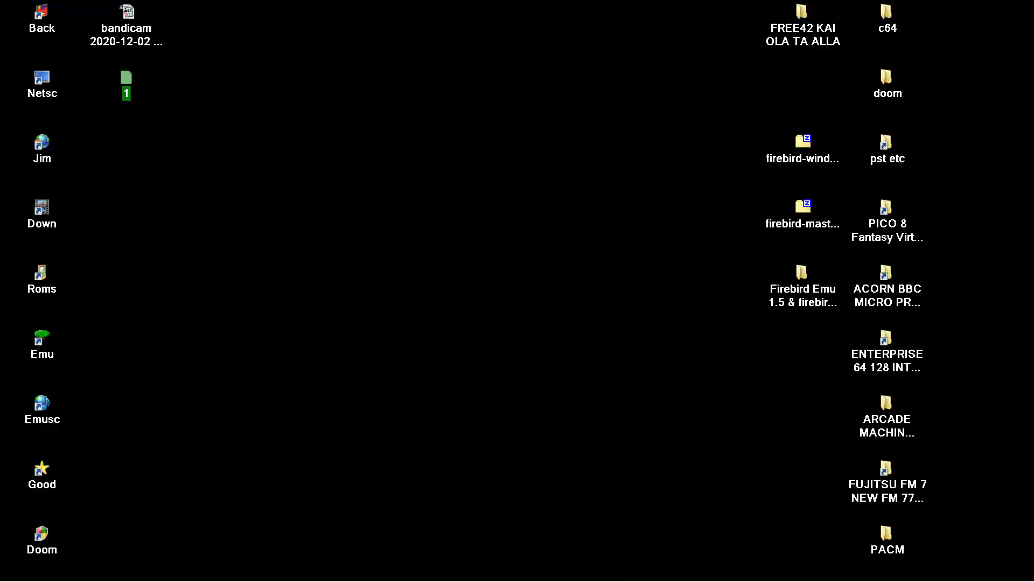
left_click_drag(126, 83, 803, 83)
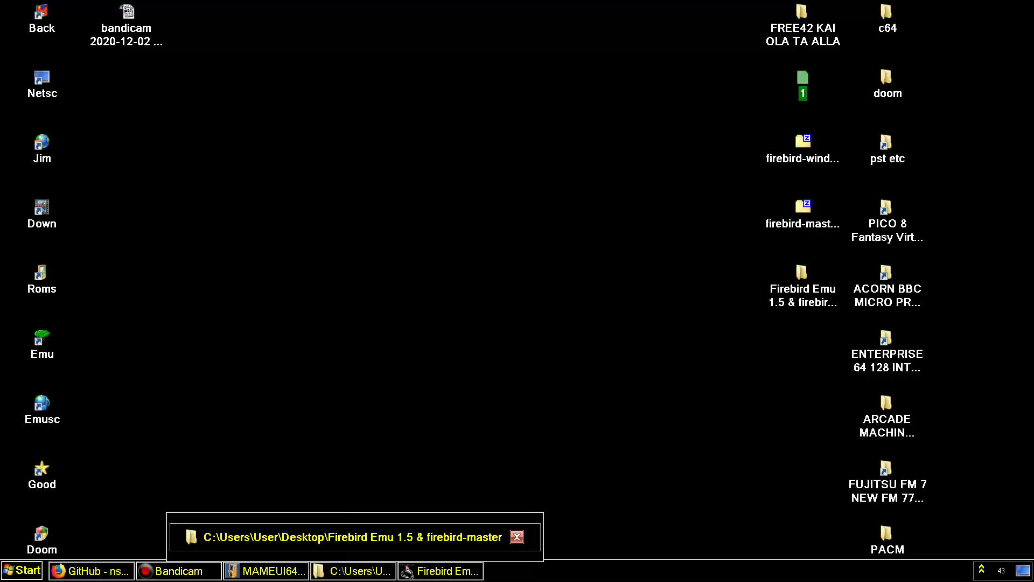
left_click(179, 571)
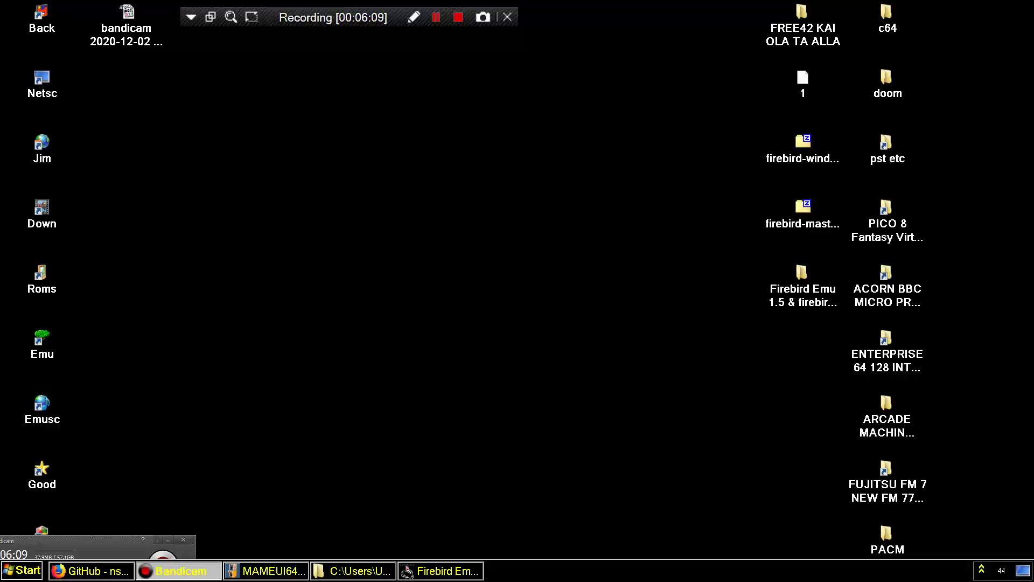
left_click(438, 571)
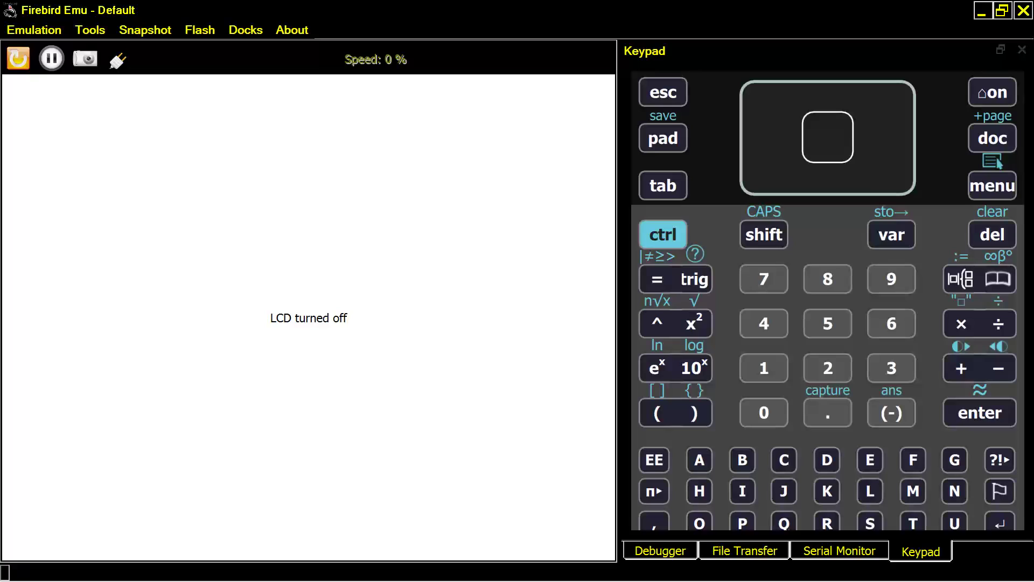
- Try to start the emulation after creating the flash image
key("Up")
left_click(90, 30)
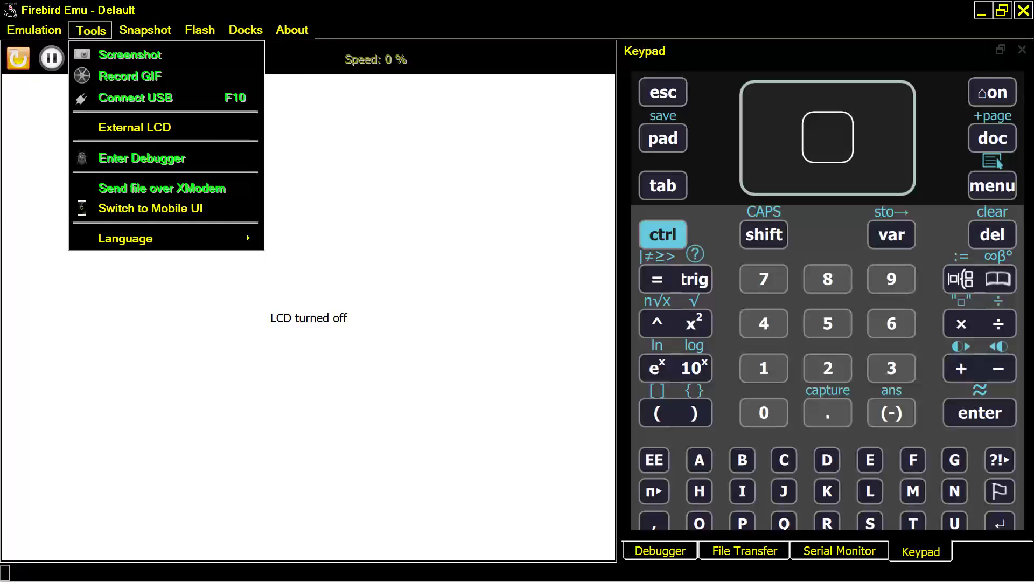
left_click(33, 95)
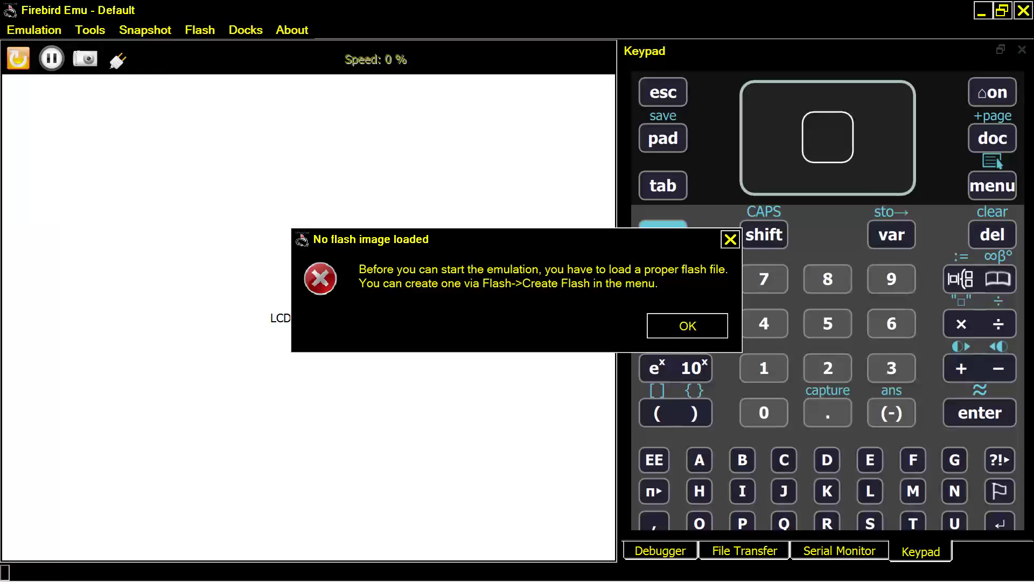
key("Return")
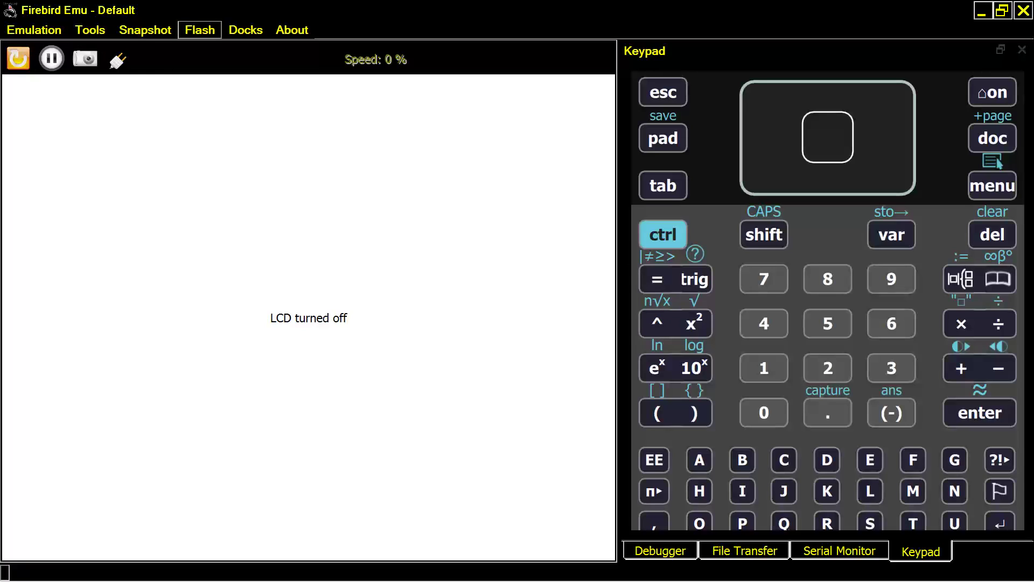
- Load the file 1 from the Desktop in the emulator's configuration, and close the configuration
left_click(200, 30)
mouse_move(246, 30)
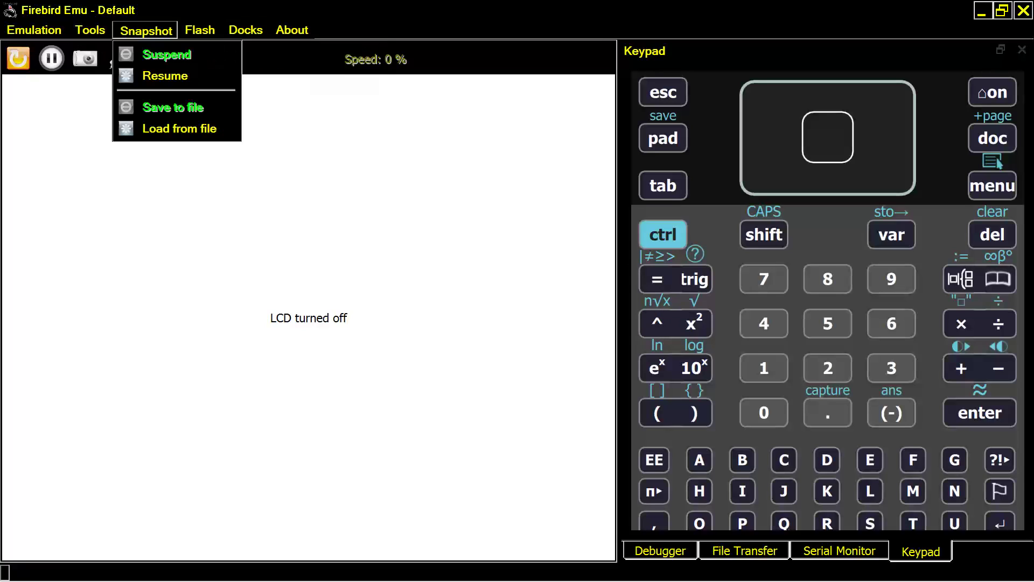
mouse_move(34, 30)
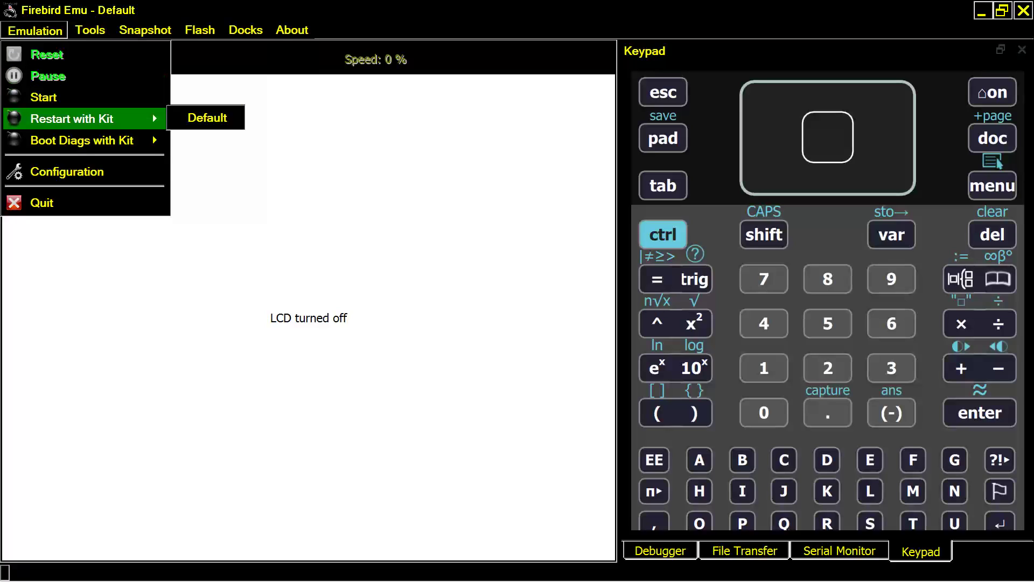
left_click(153, 171)
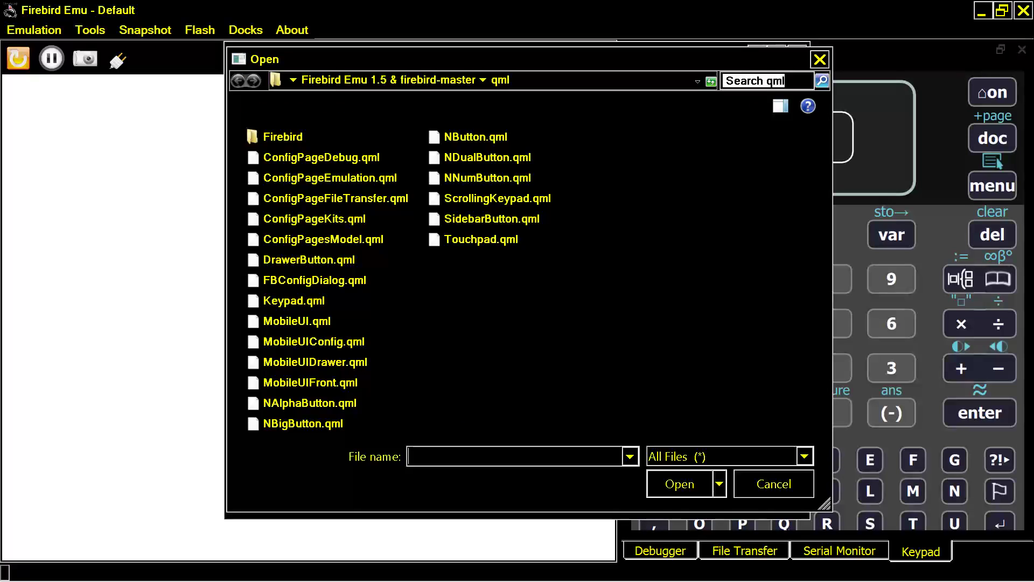
key("alt+Up")
key("alt+Up")
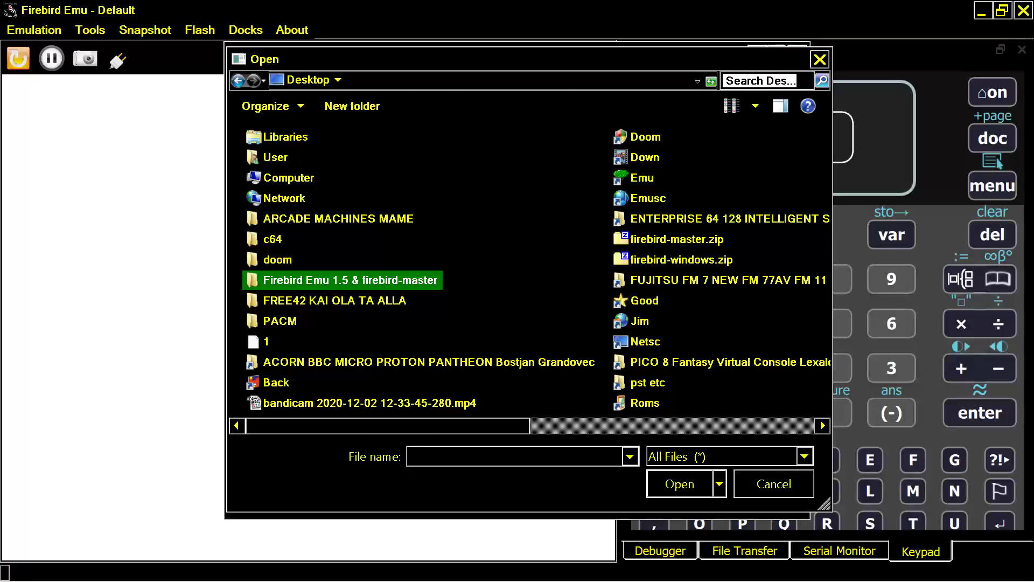
double_click(266, 341)
left_click(761, 499)
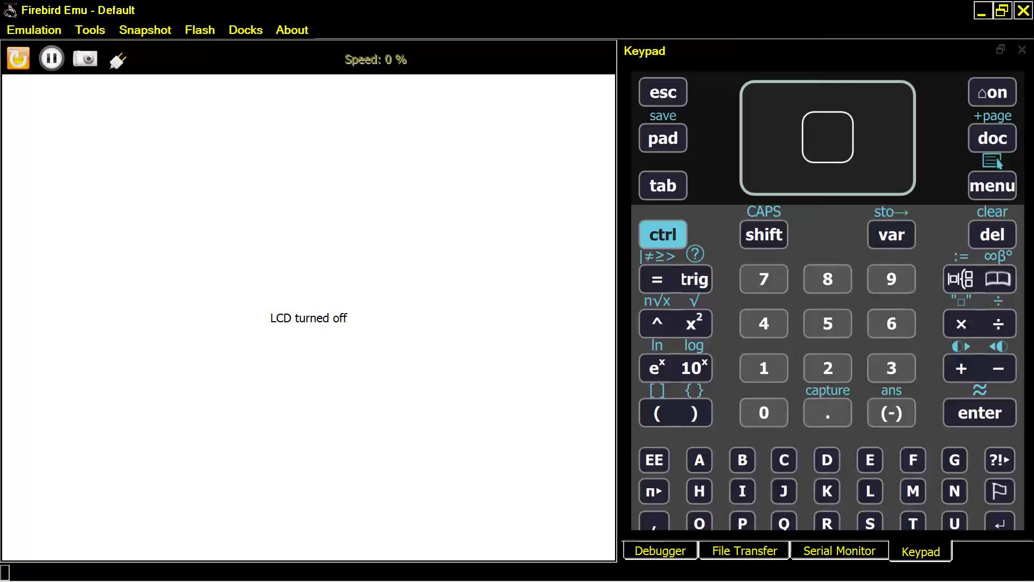
- Try to start the emulation again with the file 1 chosen in the configuration
left_click(33, 30)
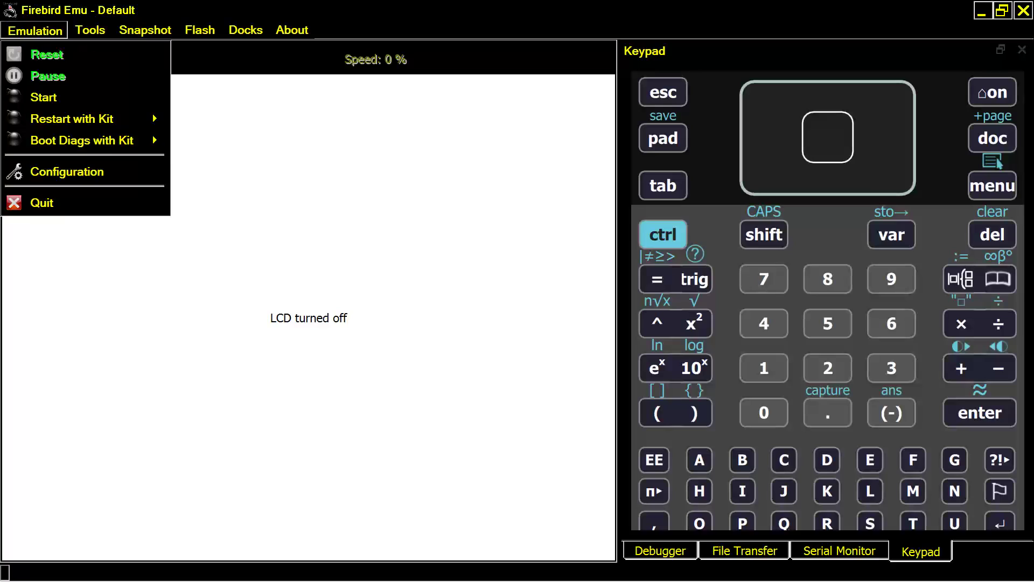
left_click(44, 97)
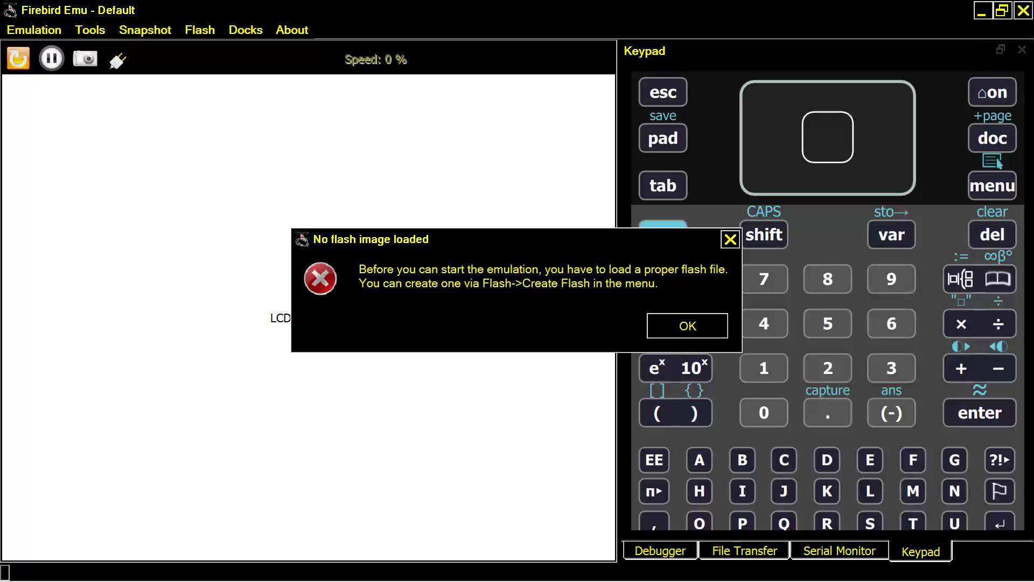
key("Return")
- Choose a Boot2 file from the Desktop for a new CX CAS flash image, and close the Create Flash Image dialog
left_click(200, 30)
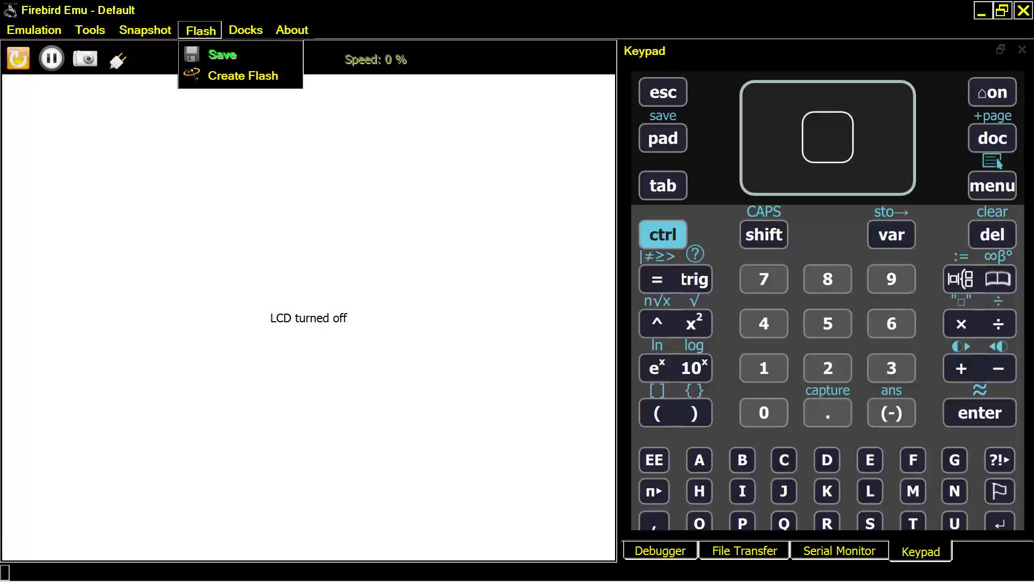
key("Down")
key("Return")
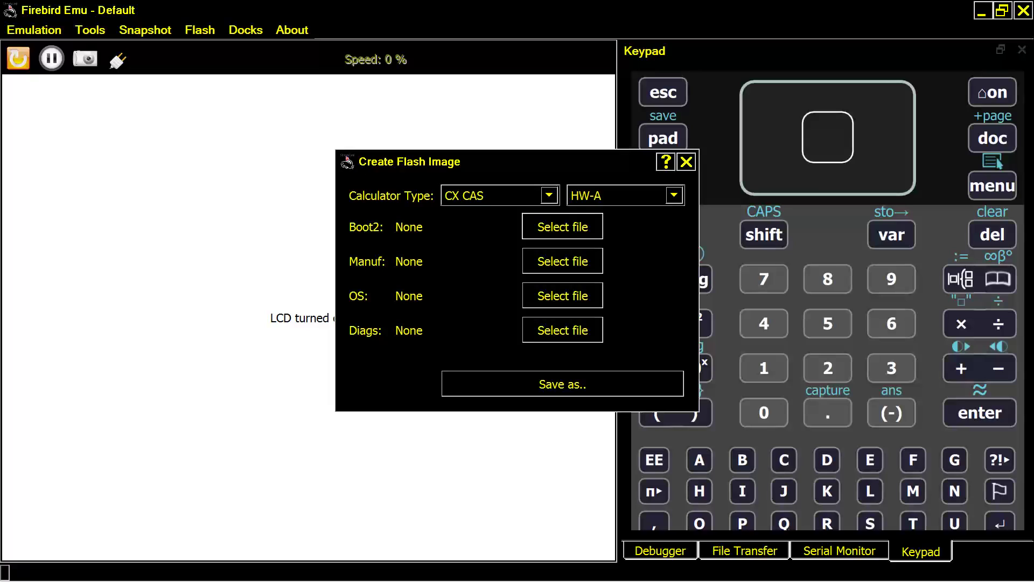
key("Return")
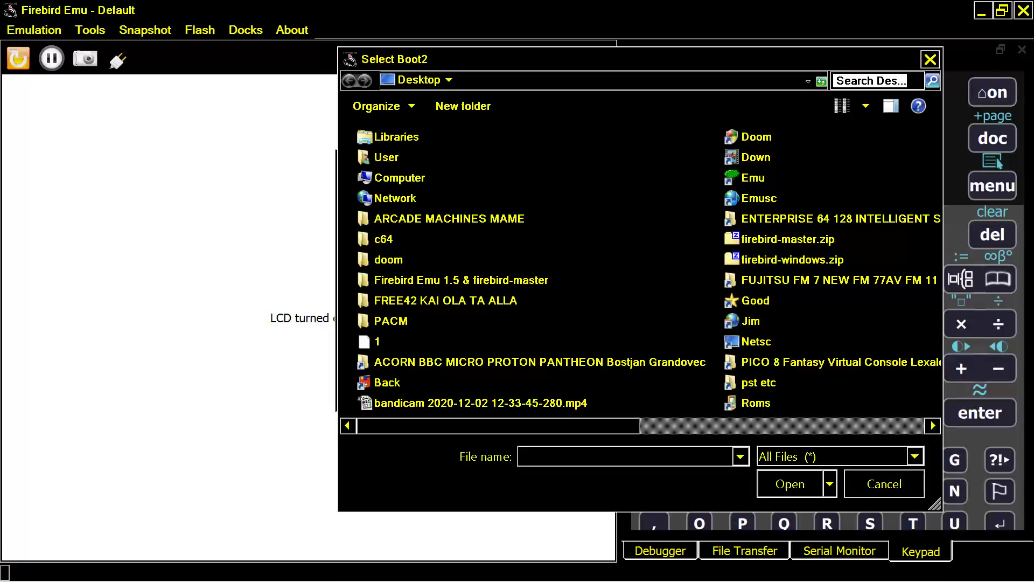
key("Escape")
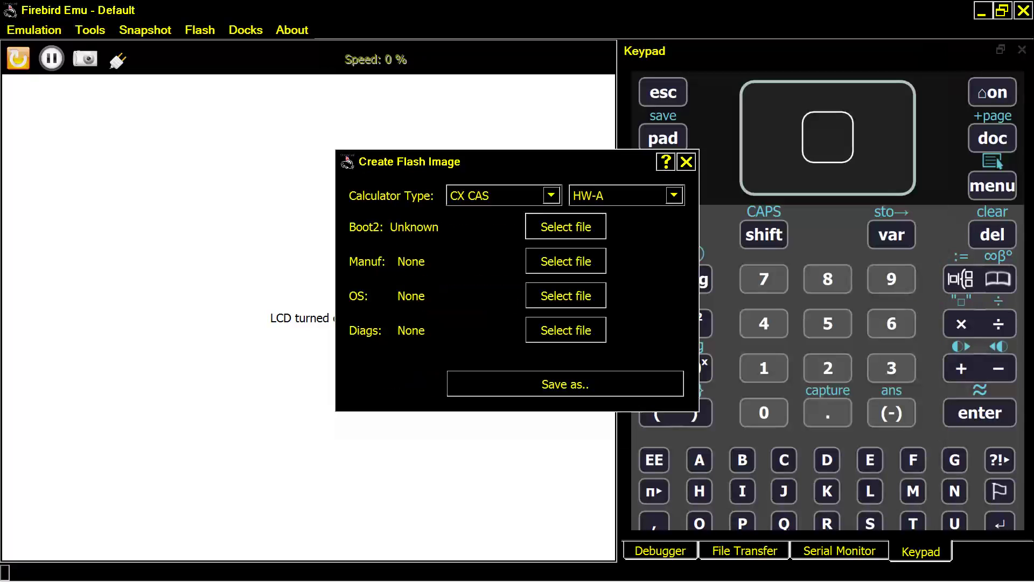
key("Escape")
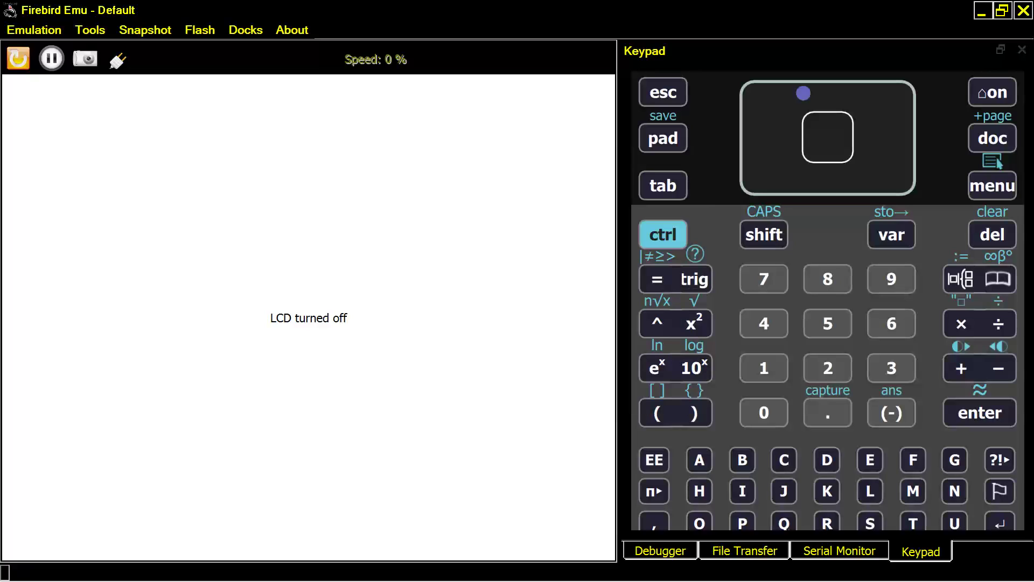
key("ctrl+n")
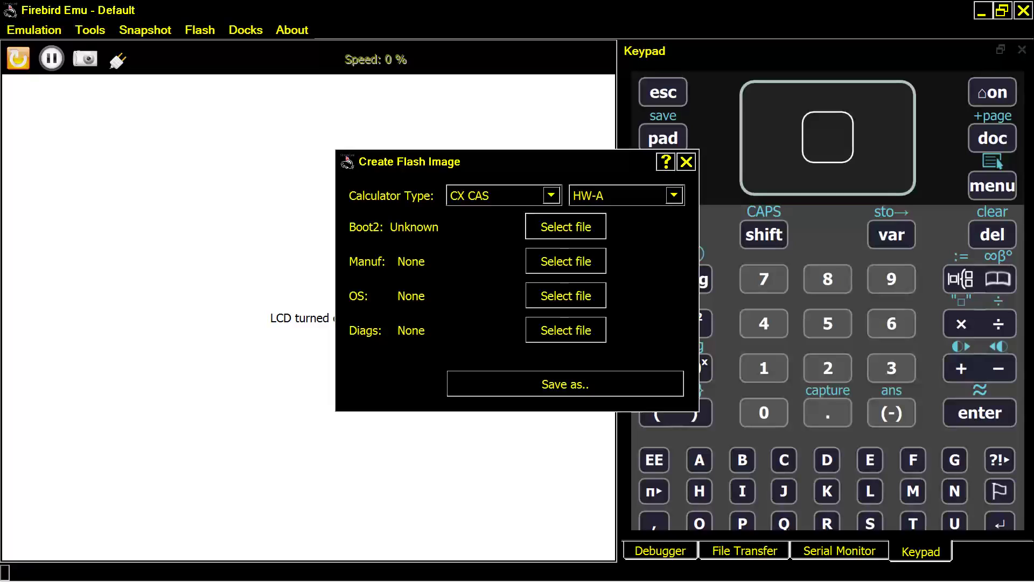
key("Escape")
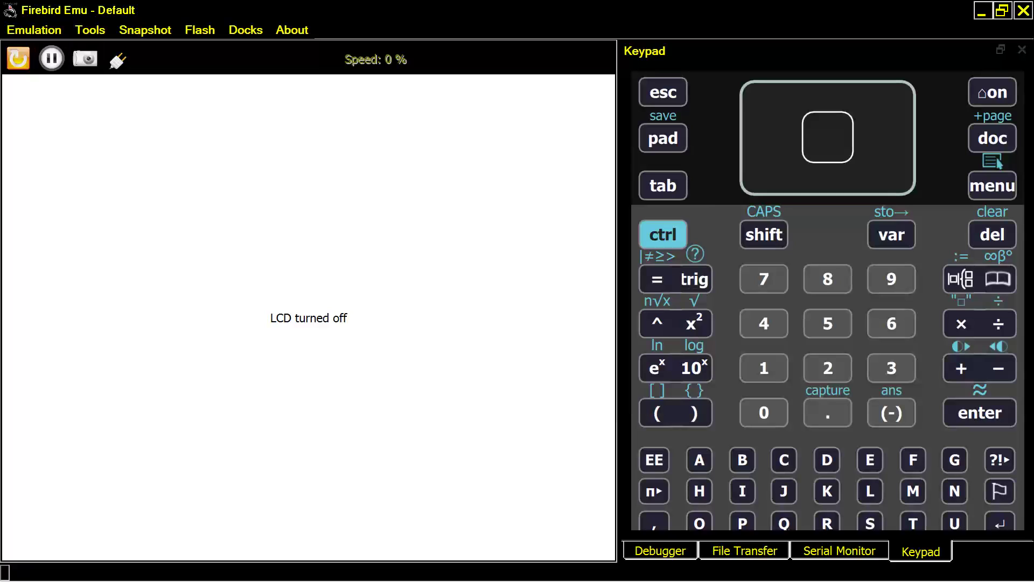
- Try once more to start the emulation, and dismiss the flash image message
key("alt+e")
key("Down")
key("Down")
key("Return")
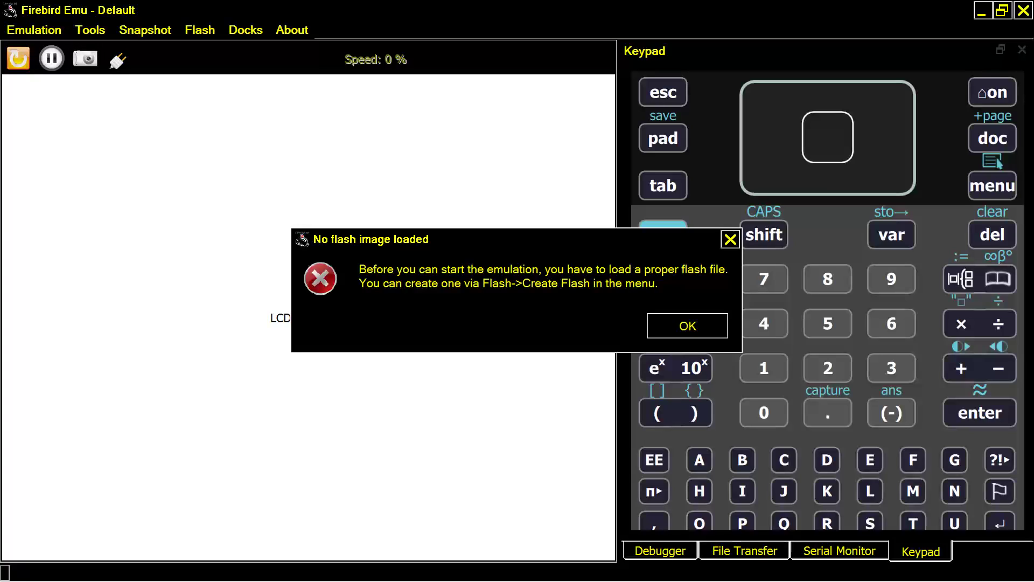
key("Return")
- Review the calculator types offered for a new flash image, and return to the emulator's keypad view
key("alt+f")
key("Down")
key("Return")
key("alt+Down")
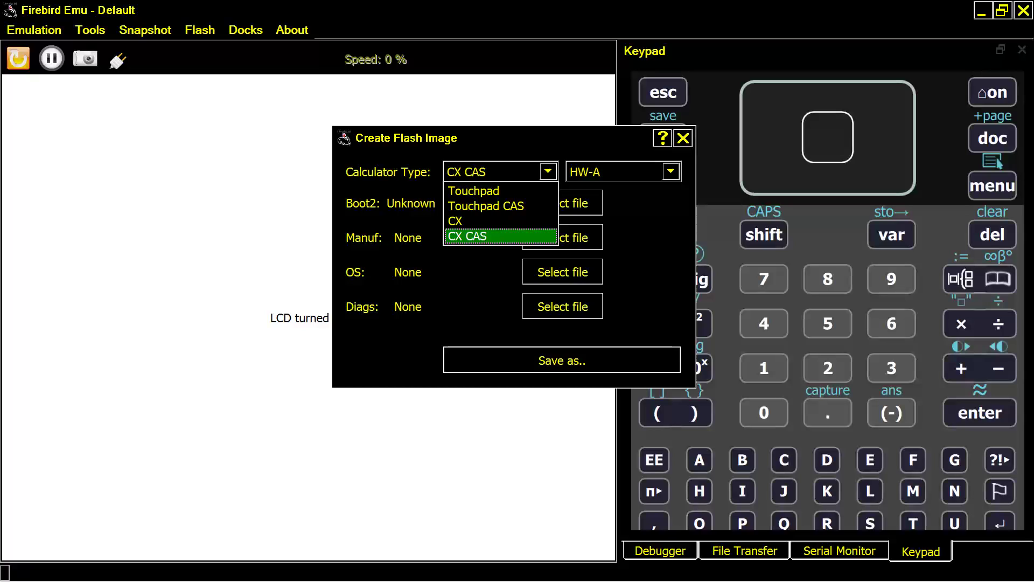
key("alt+Tab")
key("alt+Tab")
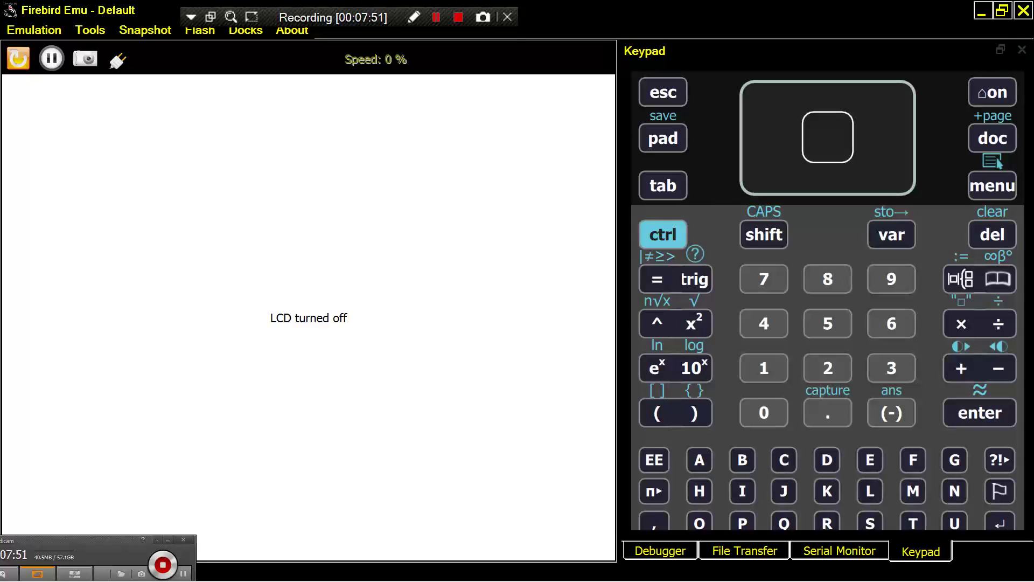